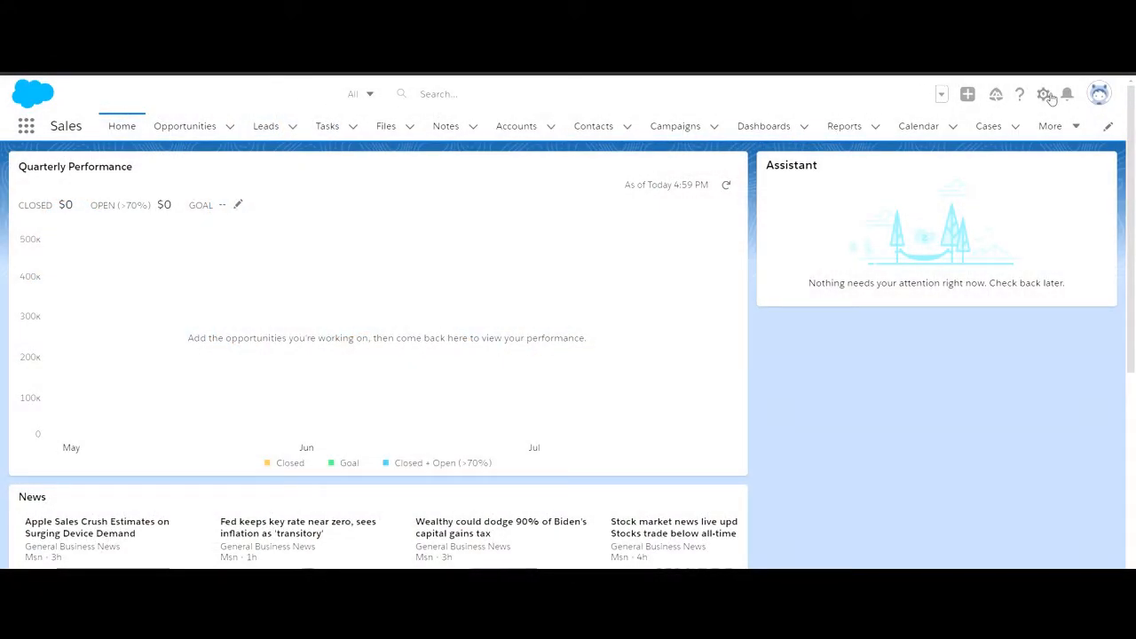
# - Open the Permission Sets page in Salesforce Setup
pyautogui.click(1044, 93)
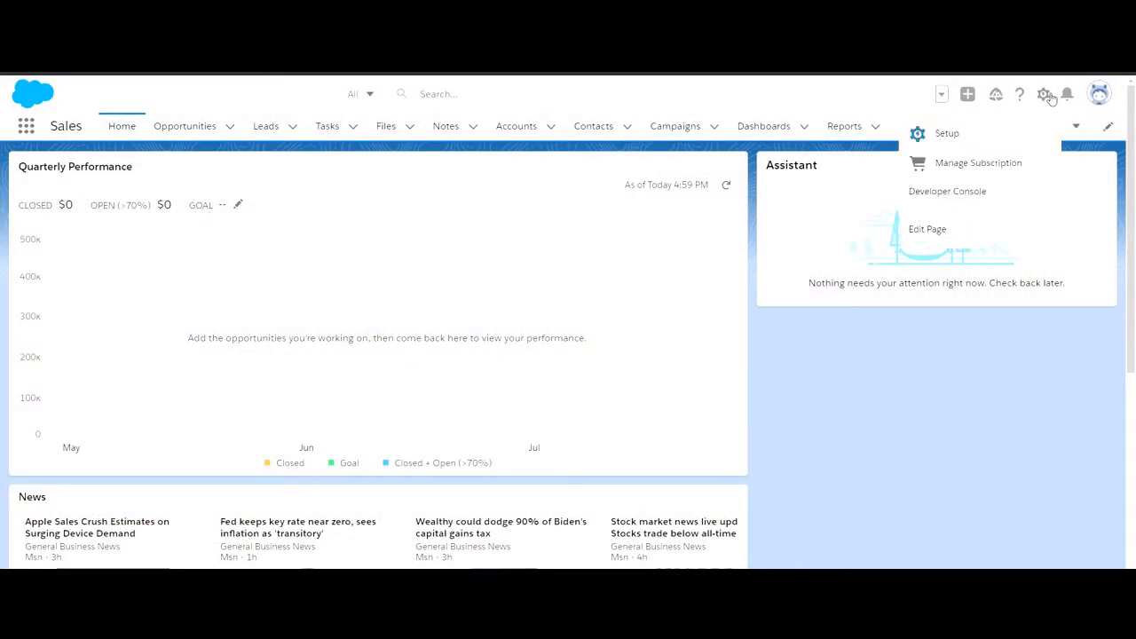
pyautogui.click(965, 139)
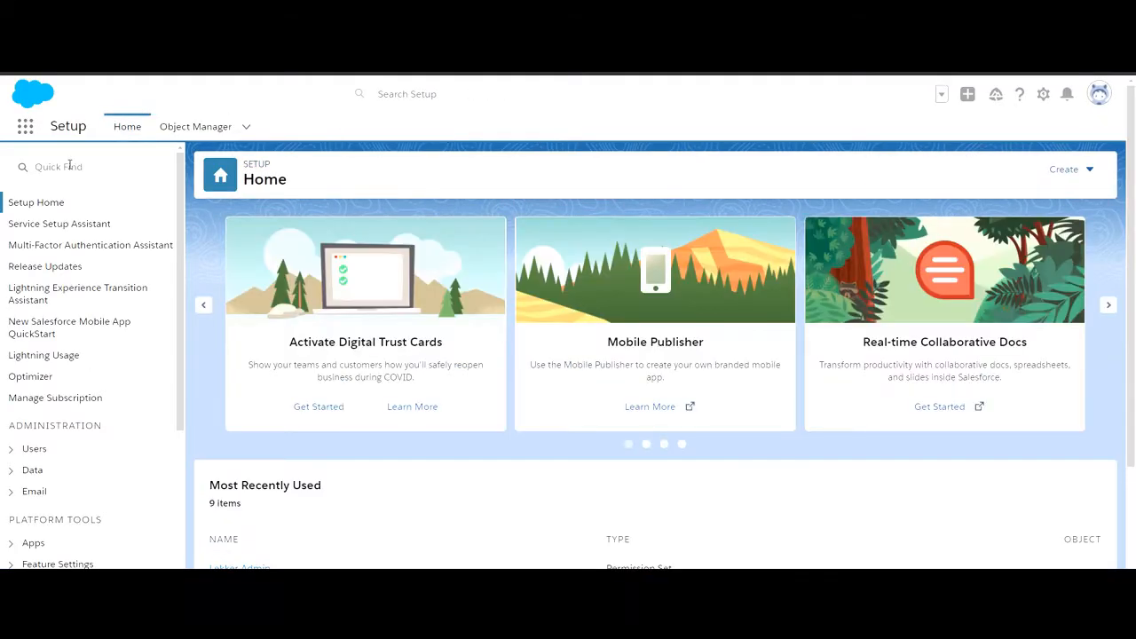
pyautogui.click(72, 175)
pyautogui.write('Per')
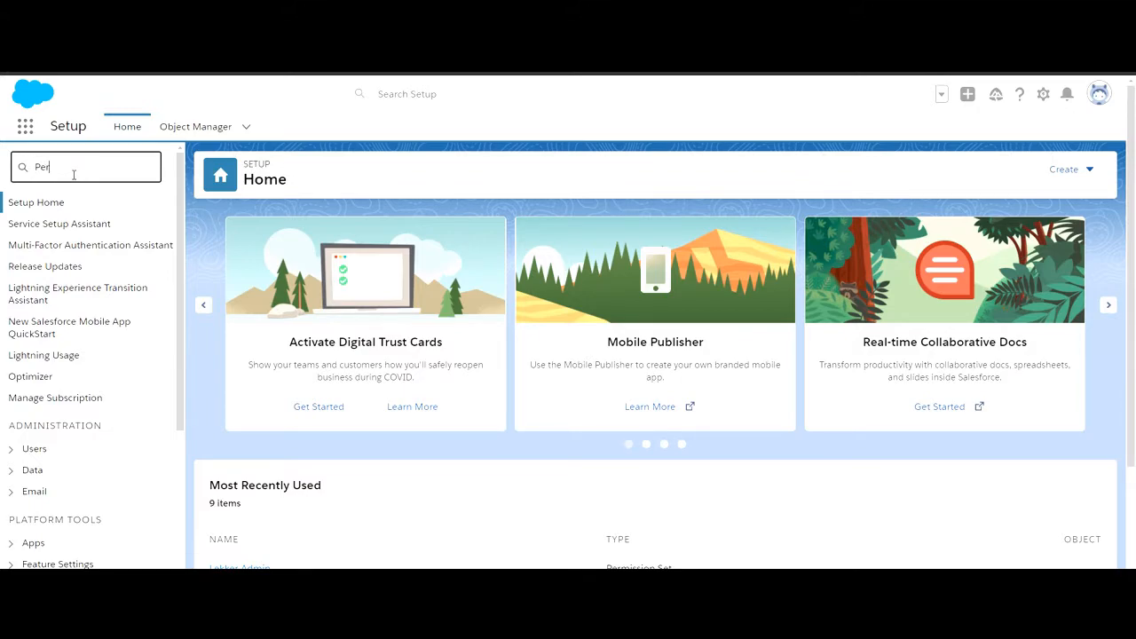
pyautogui.write('mission Sets')
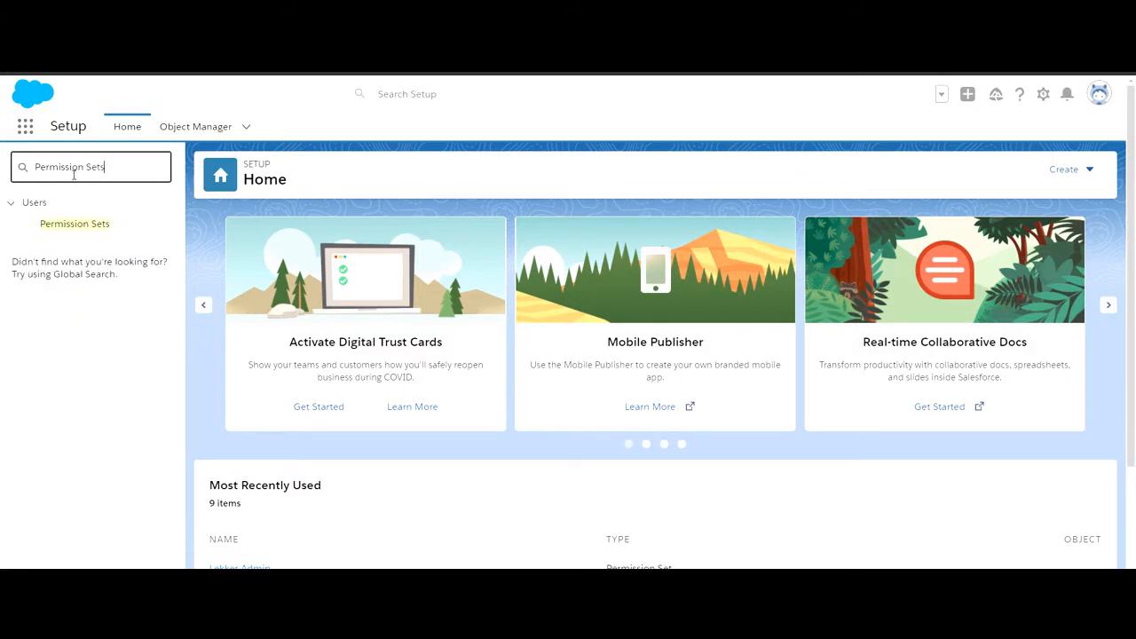
pyautogui.click(90, 228)
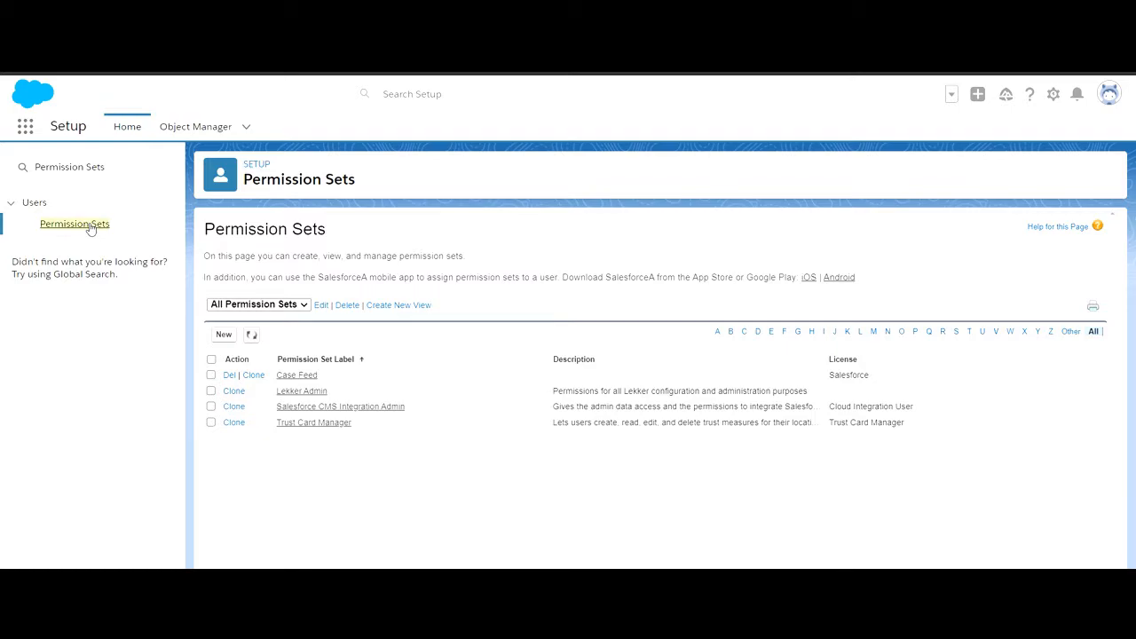
# - Assign the Lekker Admin permission set to the System Administrator user who last logged in on 4/28/2021
pyautogui.click(321, 393)
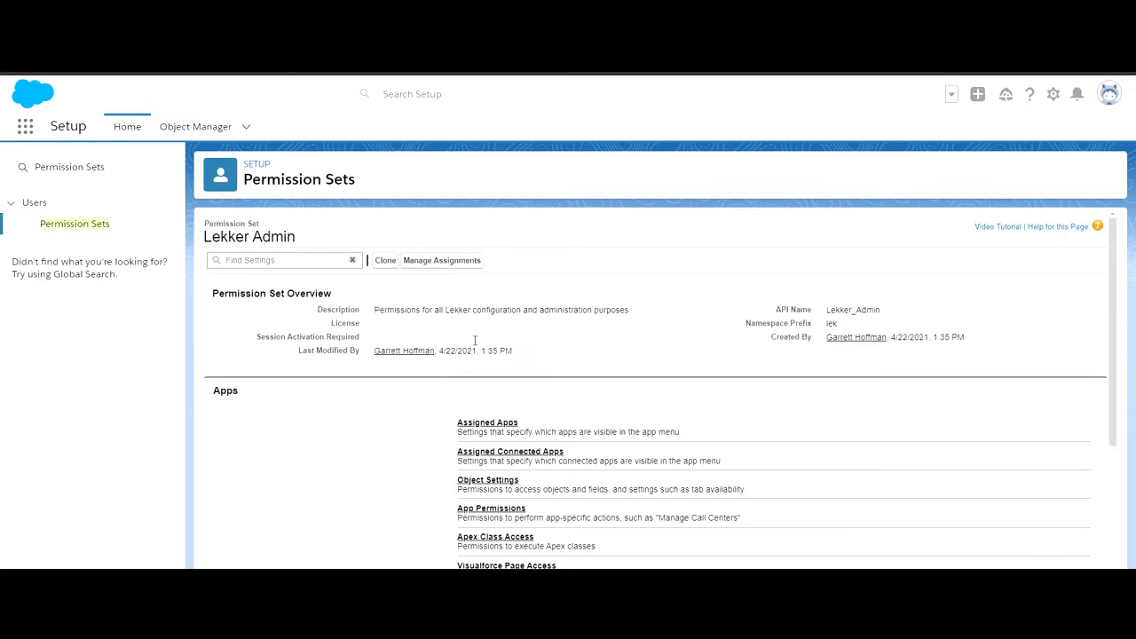
pyautogui.click(456, 264)
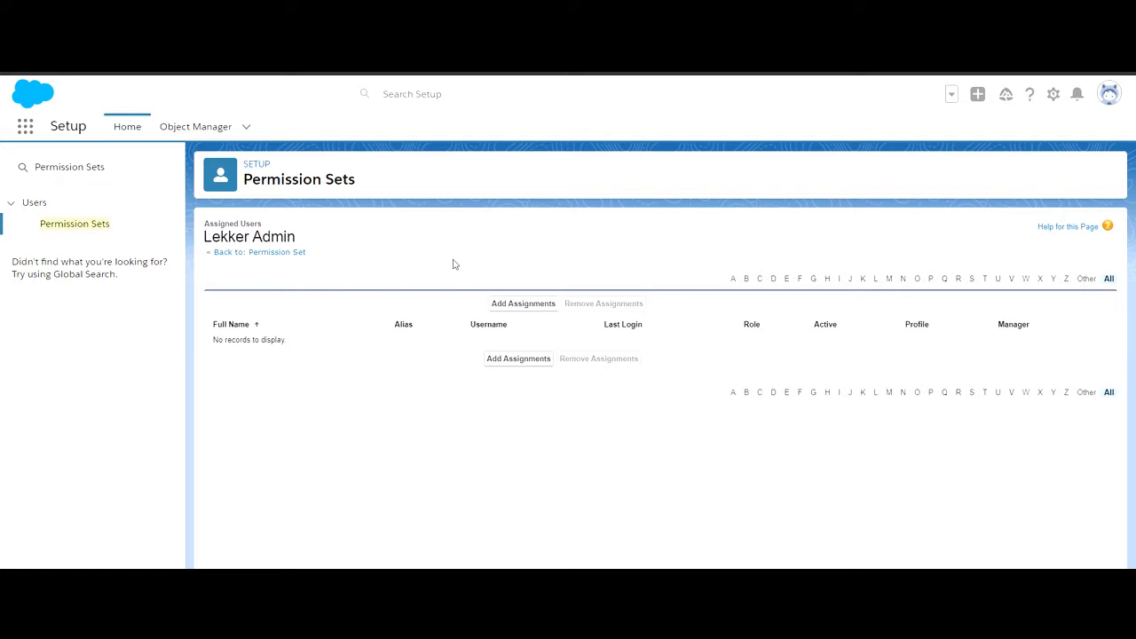
pyautogui.click(520, 307)
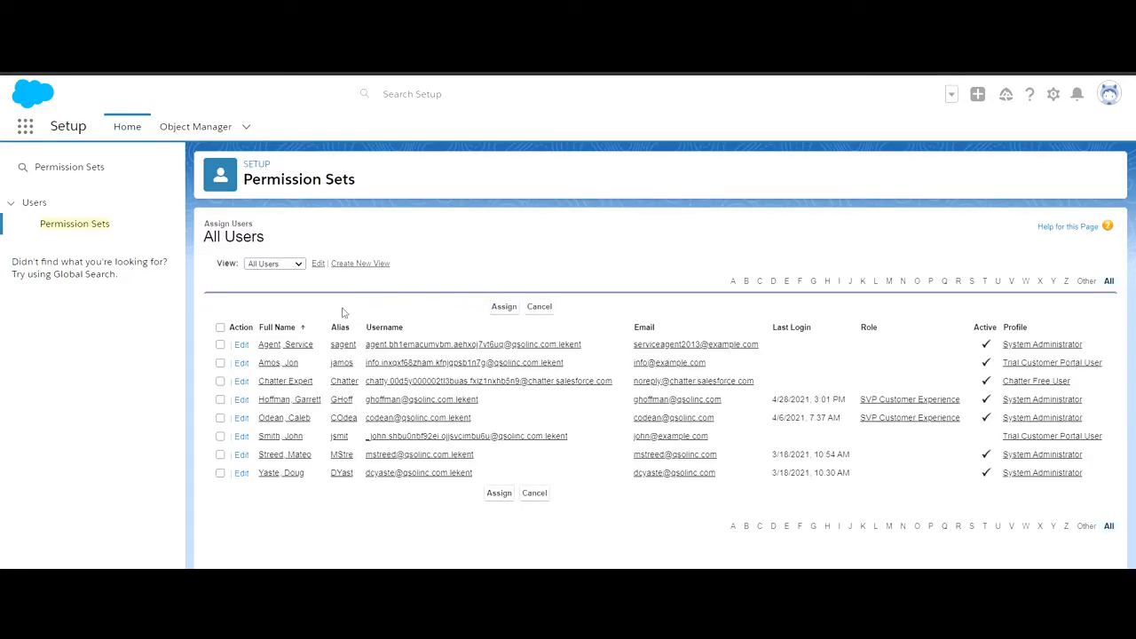
pyautogui.click(220, 399)
pyautogui.click(504, 307)
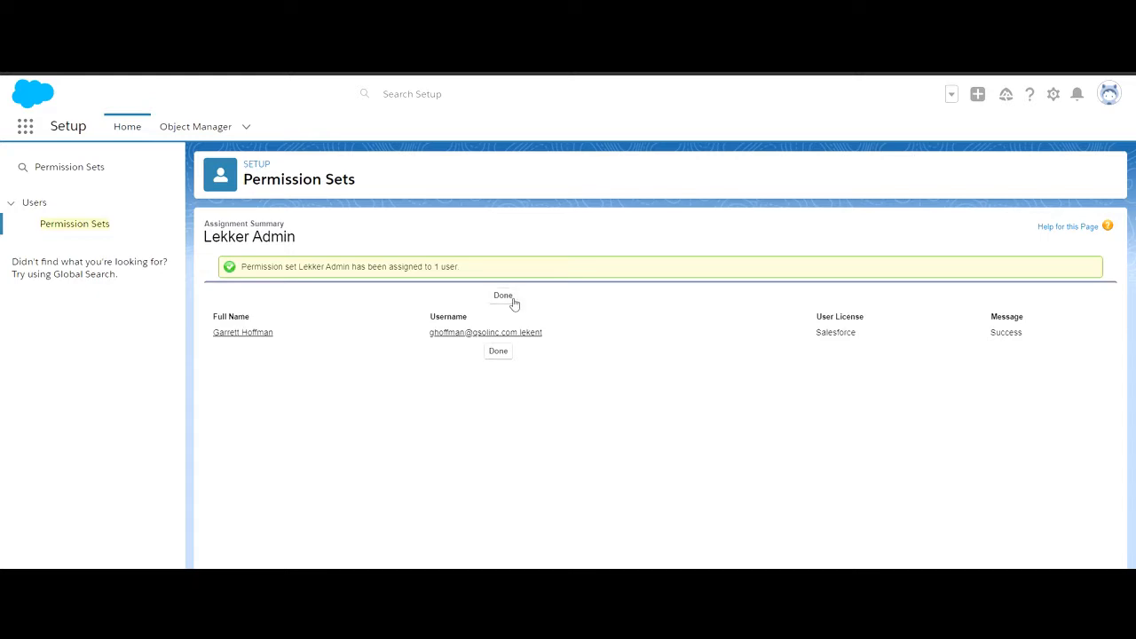
pyautogui.click(503, 296)
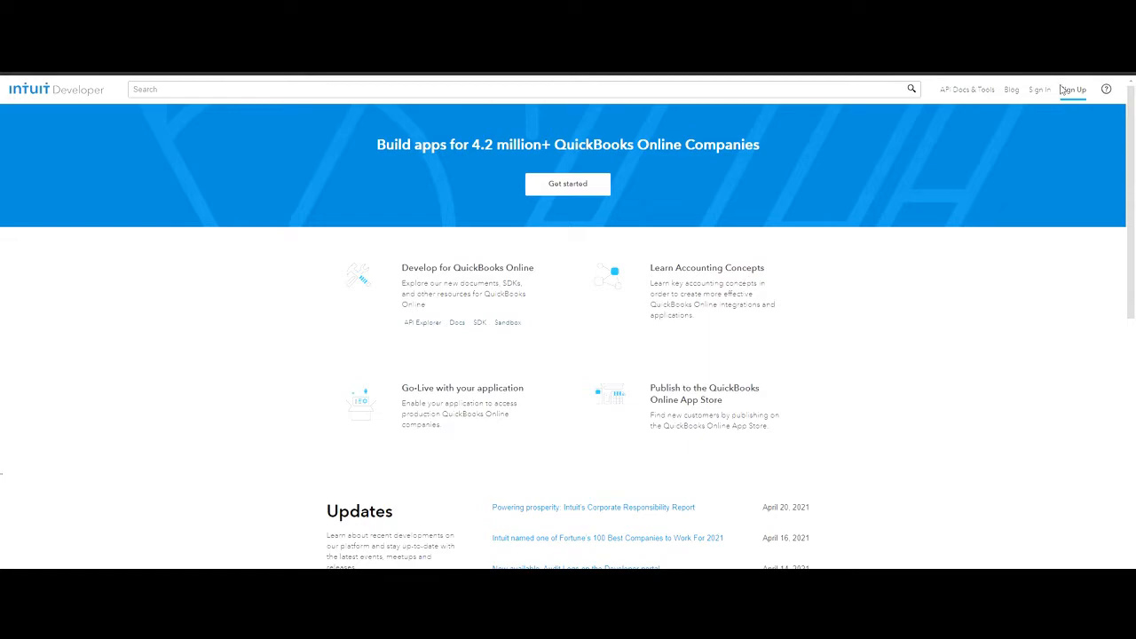
# - Switch to the Intuit Developer site, sign in with the account password, and open the apps dashboard
pyautogui.click(1040, 89)
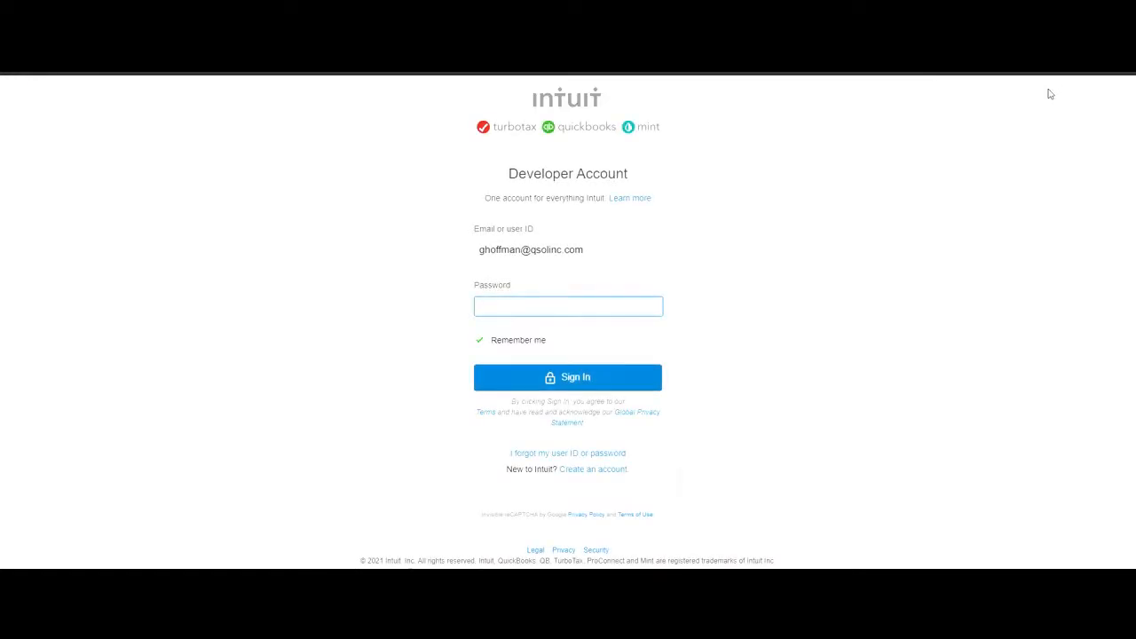
pyautogui.click(551, 377)
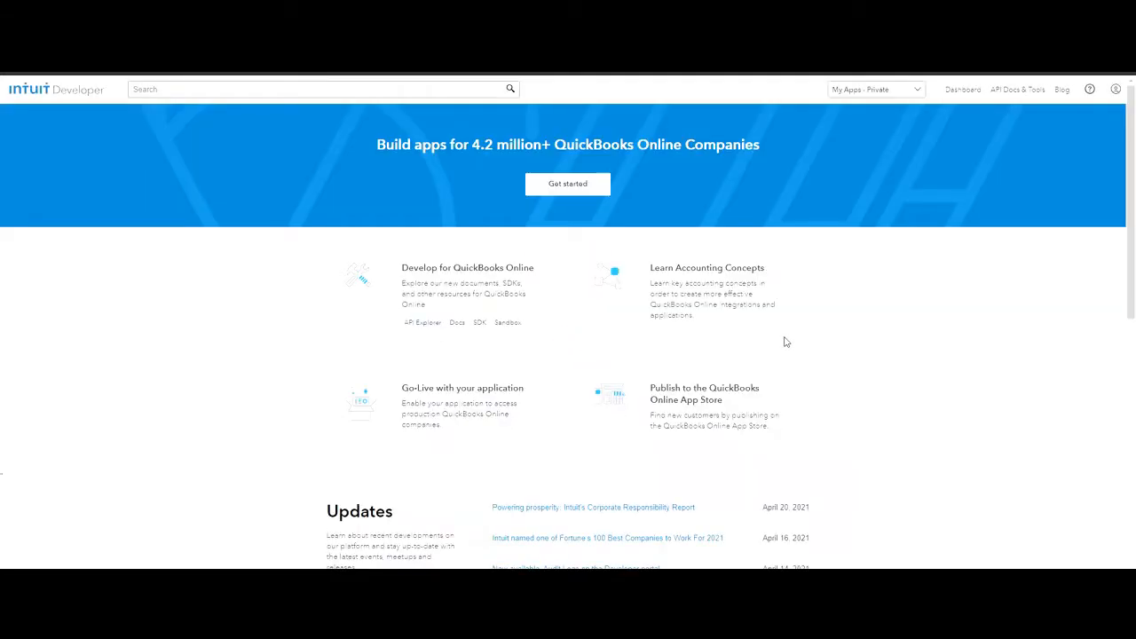
pyautogui.click(964, 90)
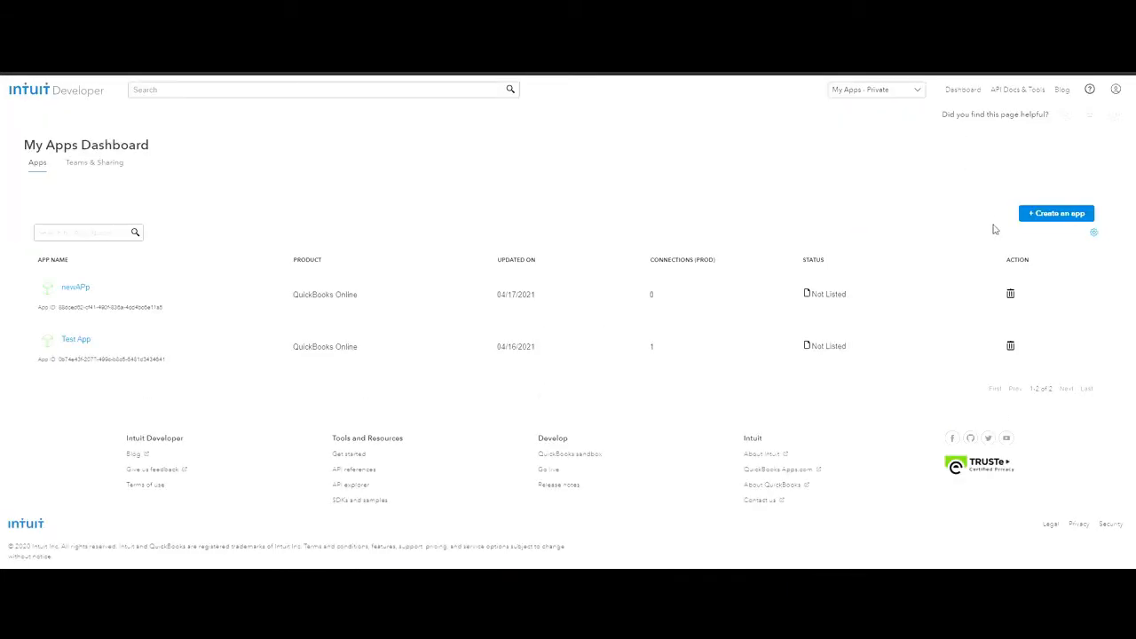
# - Create a QuickBooks Online and Payments app named New App with the Accounting scope
pyautogui.click(1050, 217)
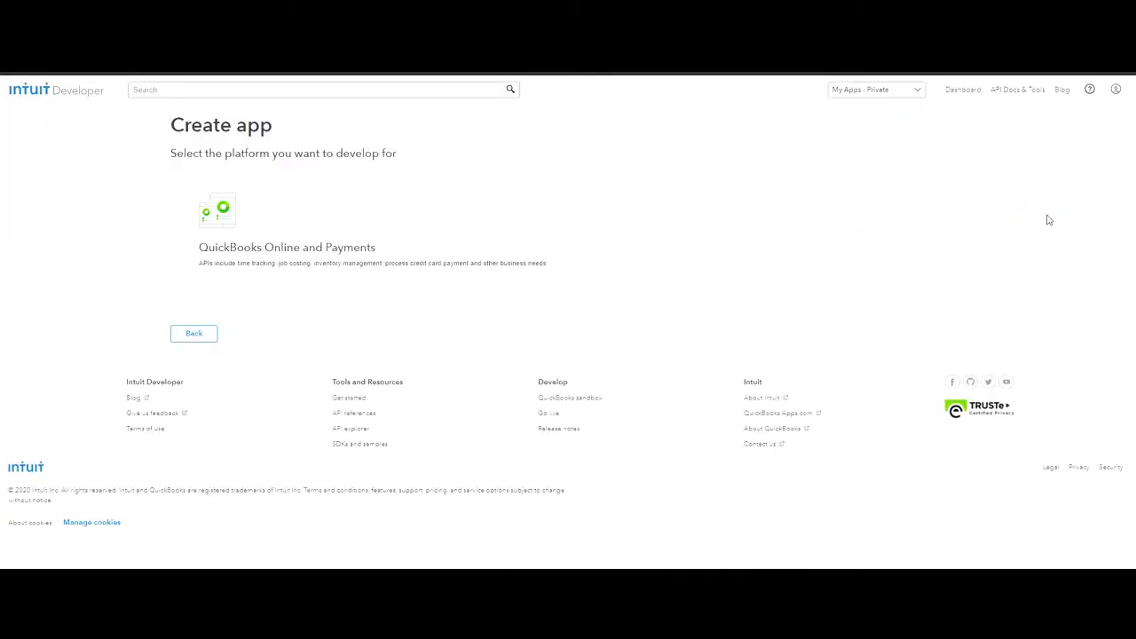
pyautogui.click(572, 227)
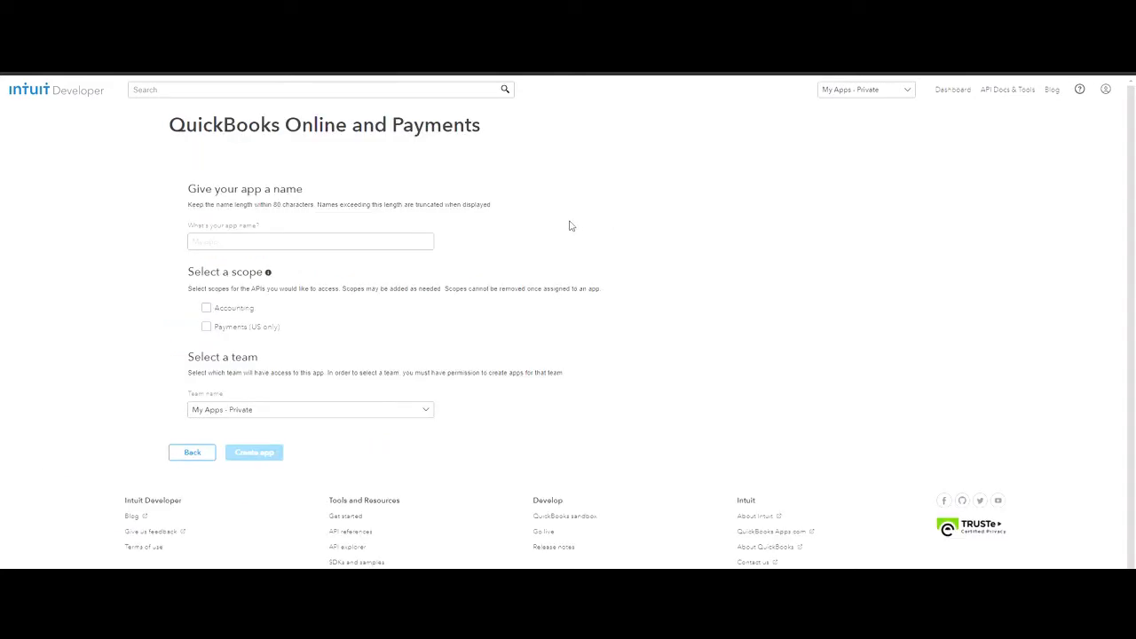
pyautogui.click(246, 247)
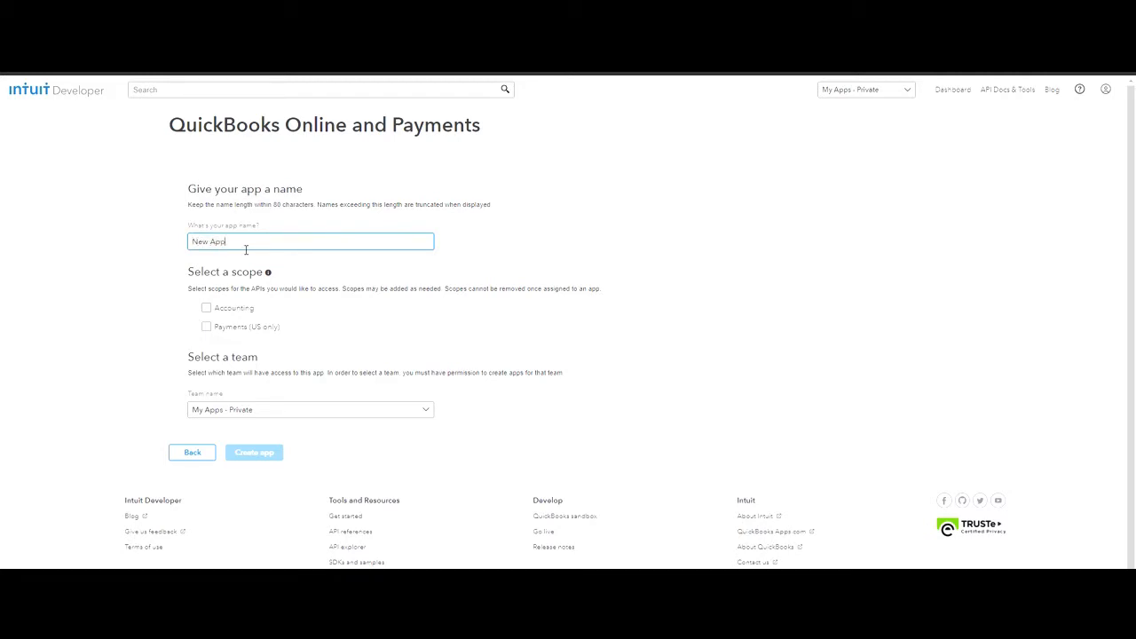
pyautogui.click(206, 307)
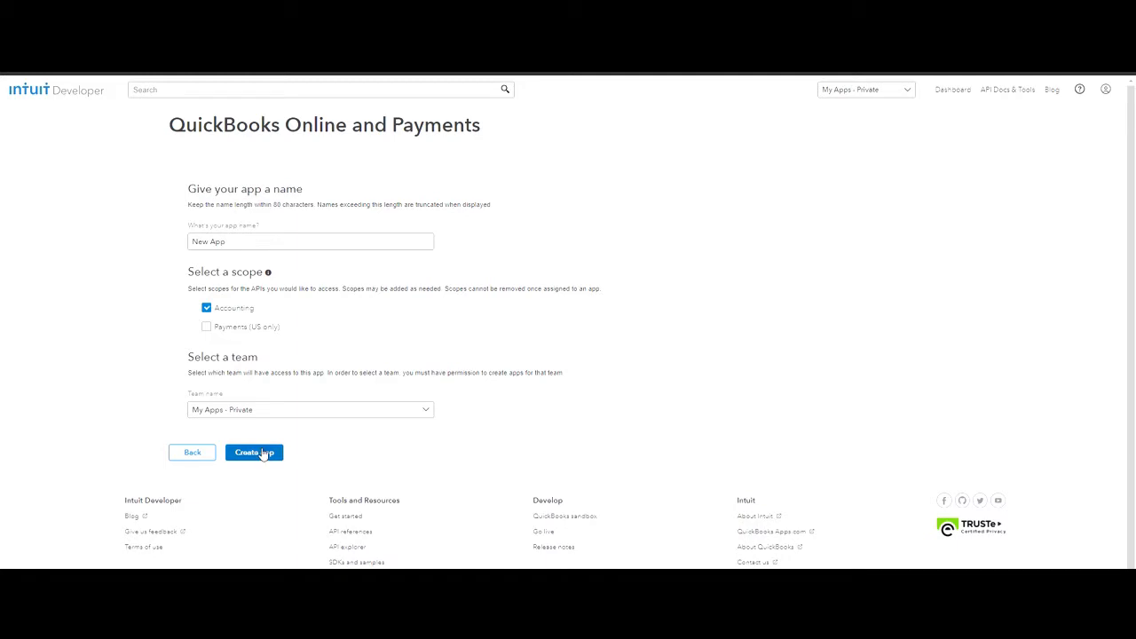
pyautogui.click(263, 454)
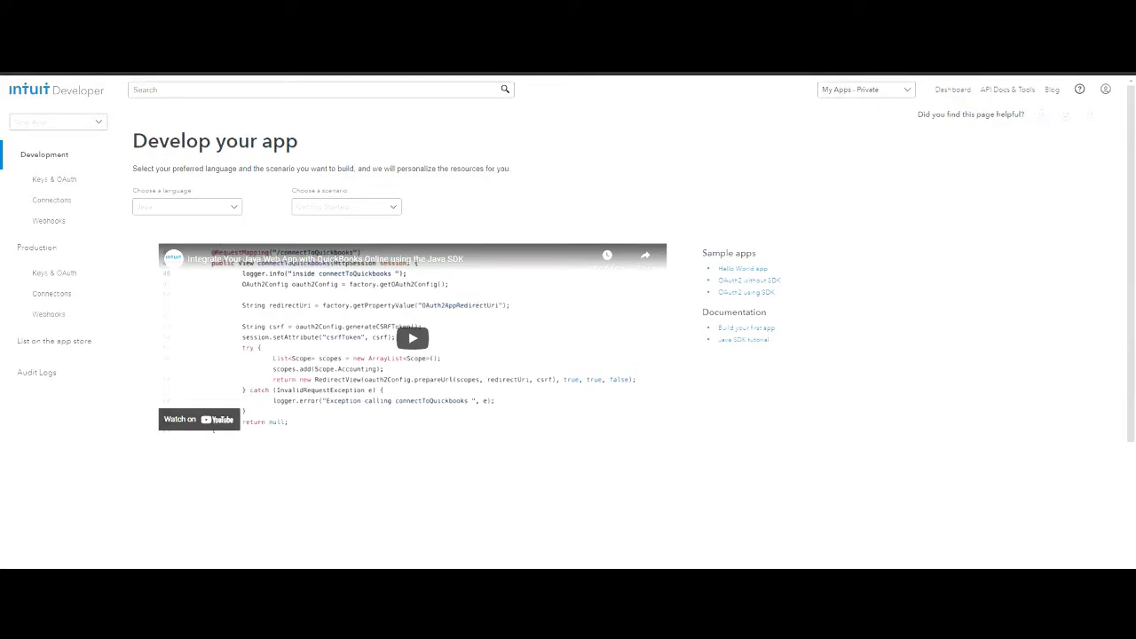
pyautogui.click(77, 186)
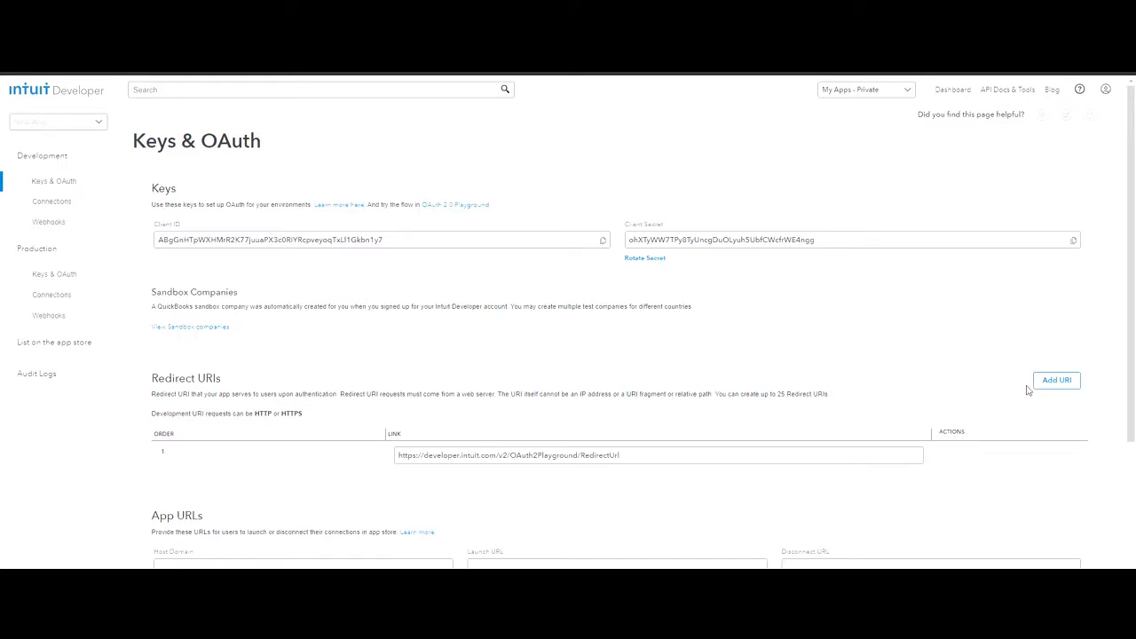
pyautogui.click(1061, 381)
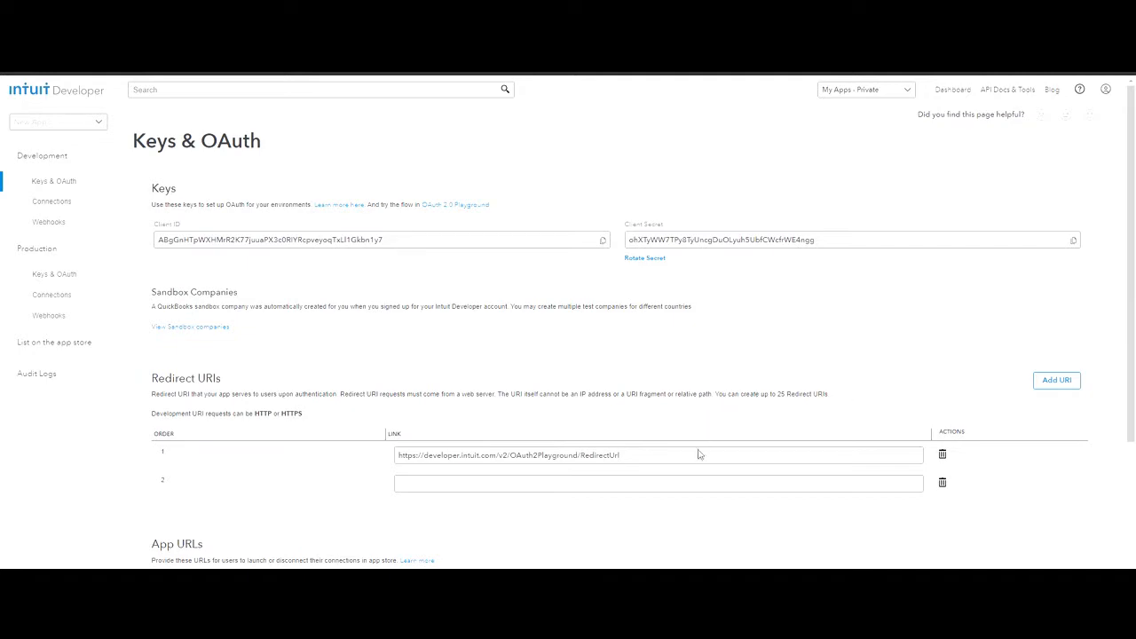
pyautogui.click(707, 486)
pyautogui.write('https://lekkerent.lightning.force.com/apex/lek__QBConnectorOAuth2Redirect')
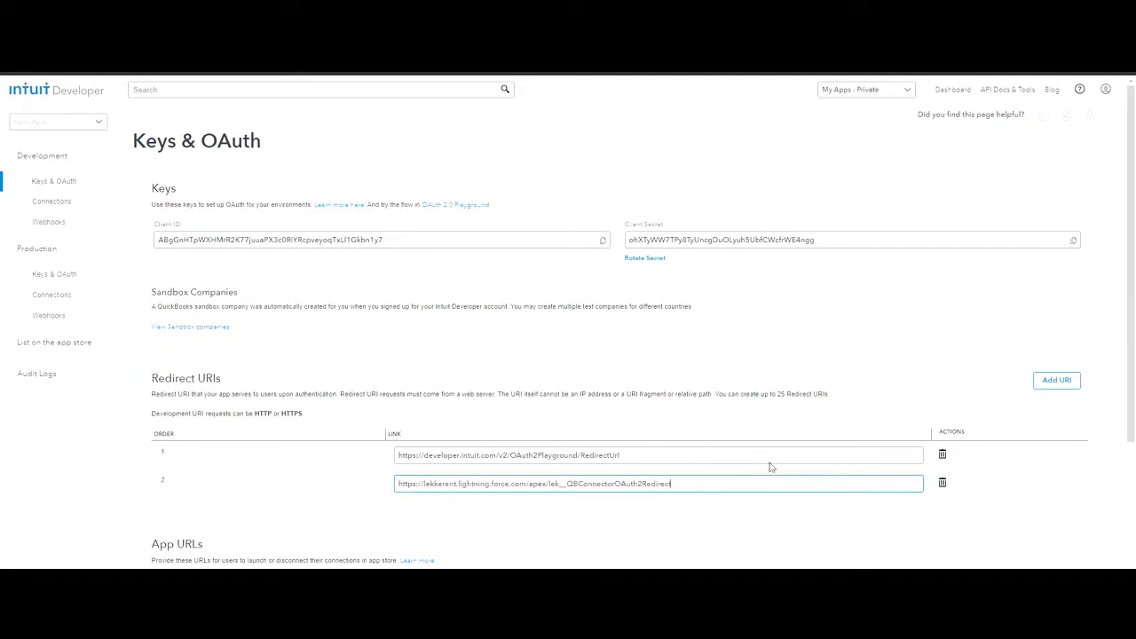
pyautogui.moveTo(458, 484); pyautogui.dragTo(424, 484)
pyautogui.click(459, 431)
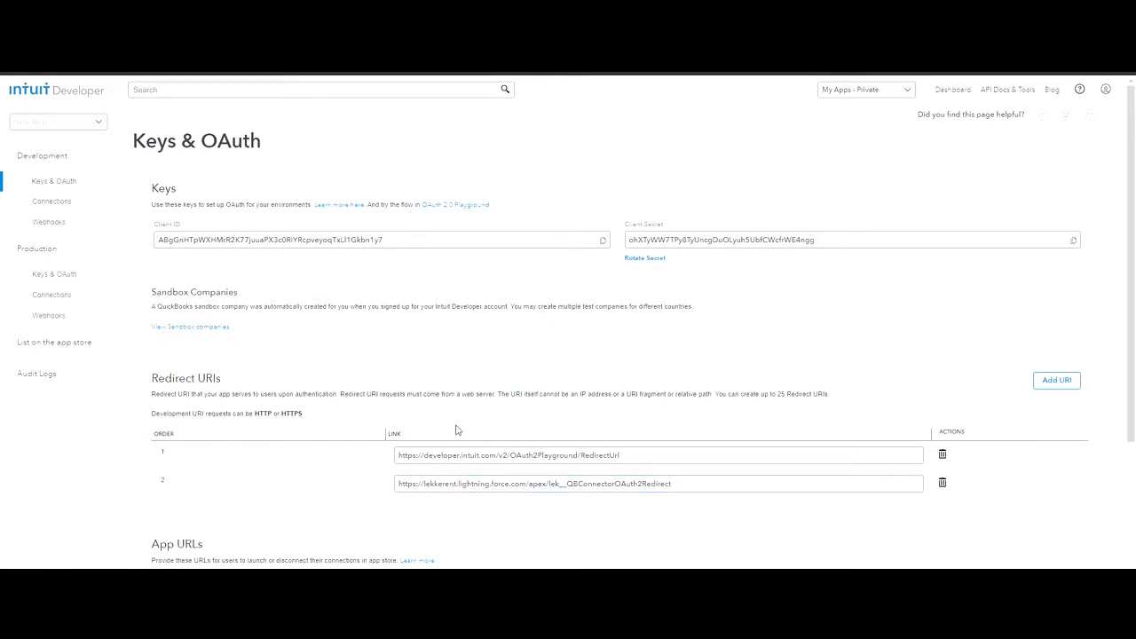
# - Save the redirect URI settings and copy the app's development Client ID and Client Secret
pyautogui.scroll(-2, 791, 375)
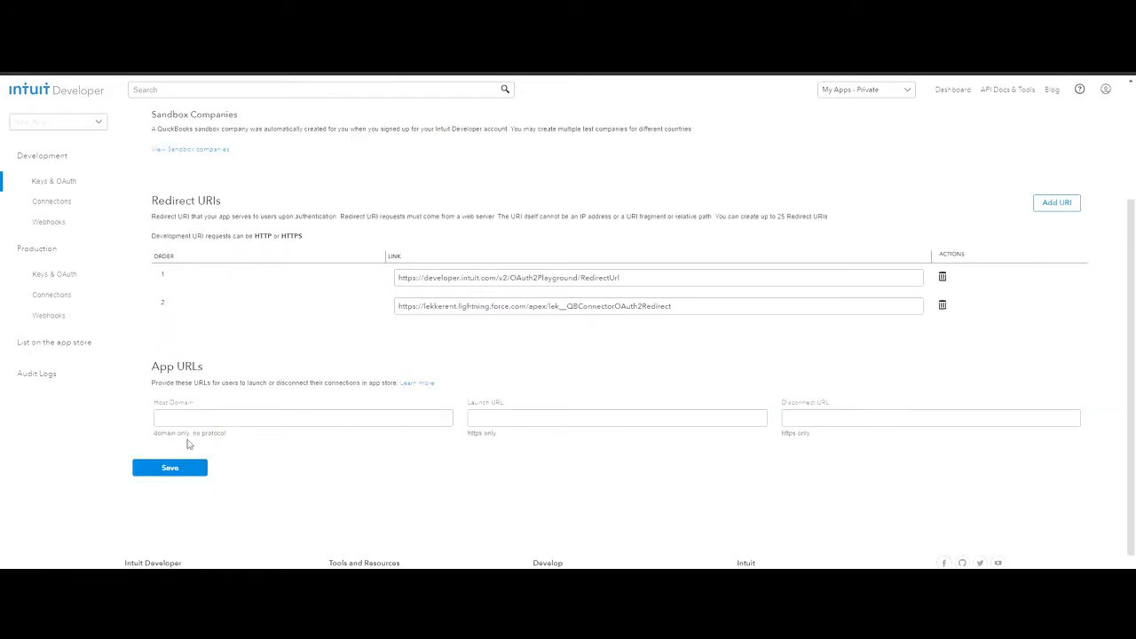
pyautogui.click(187, 469)
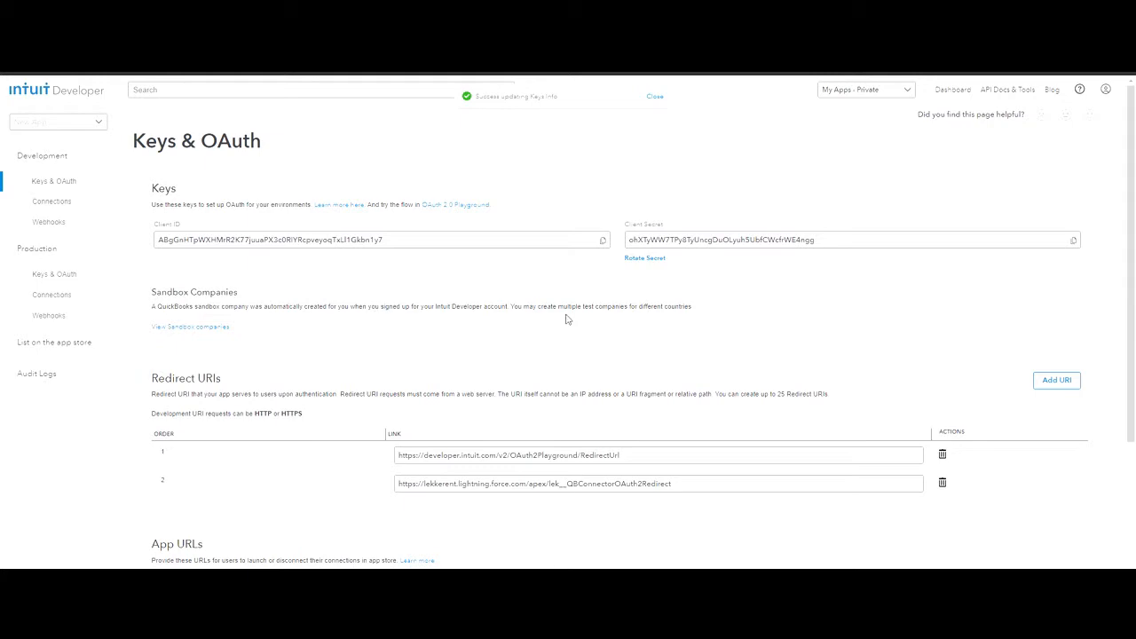
pyautogui.click(604, 241)
pyautogui.click(1074, 242)
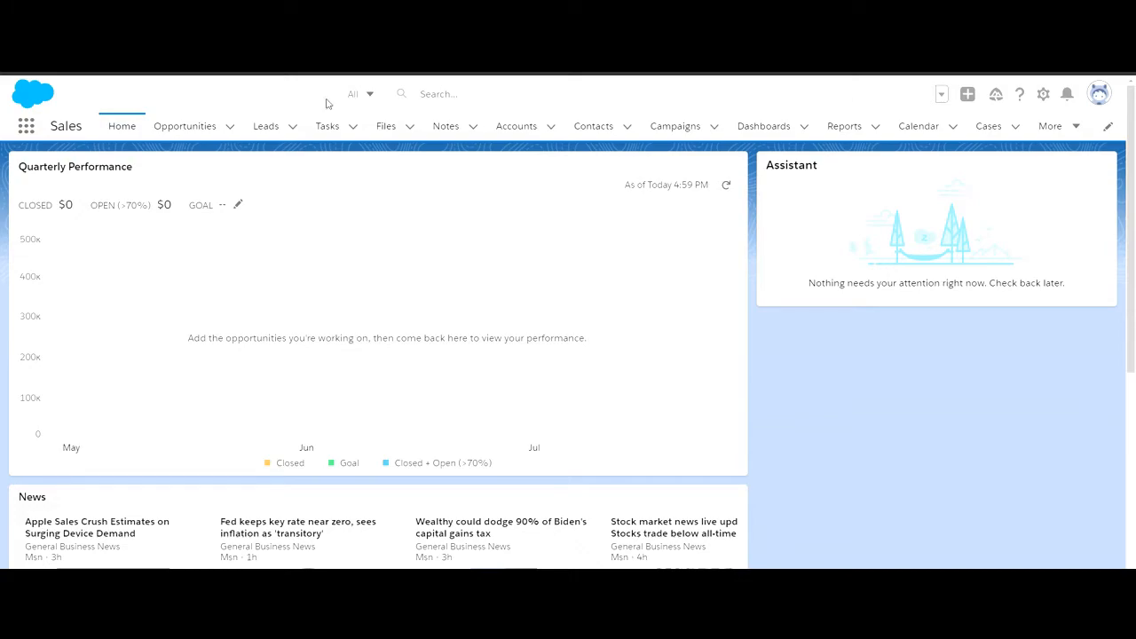
# - Switch back to Salesforce and open the Custom Metadata Types page in Setup
pyautogui.click(1043, 94)
pyautogui.click(962, 139)
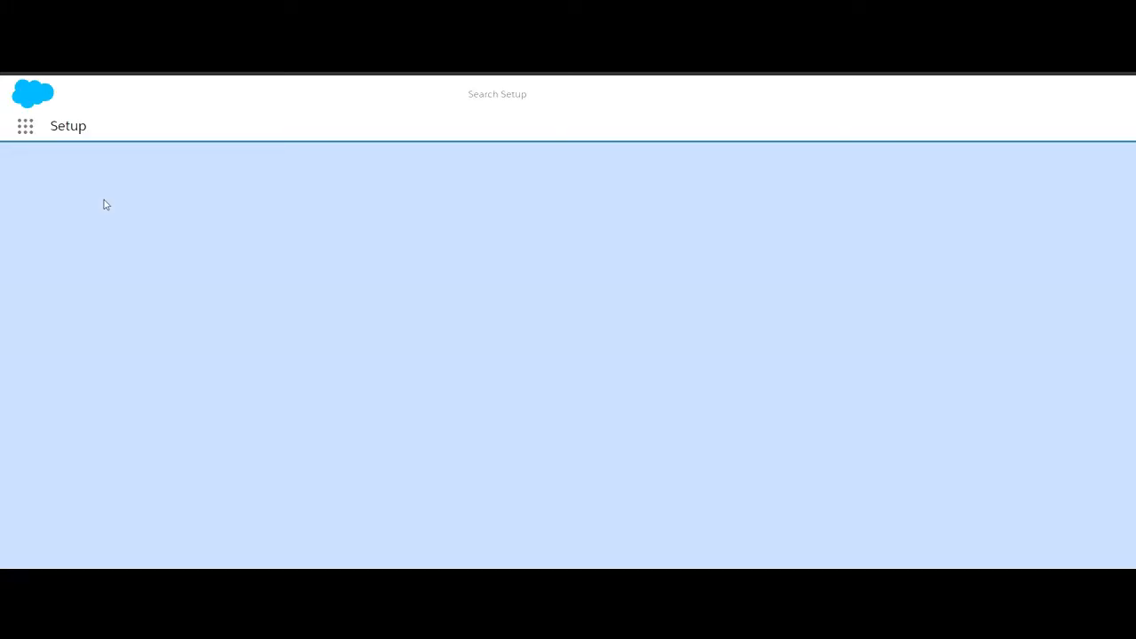
pyautogui.click(96, 178)
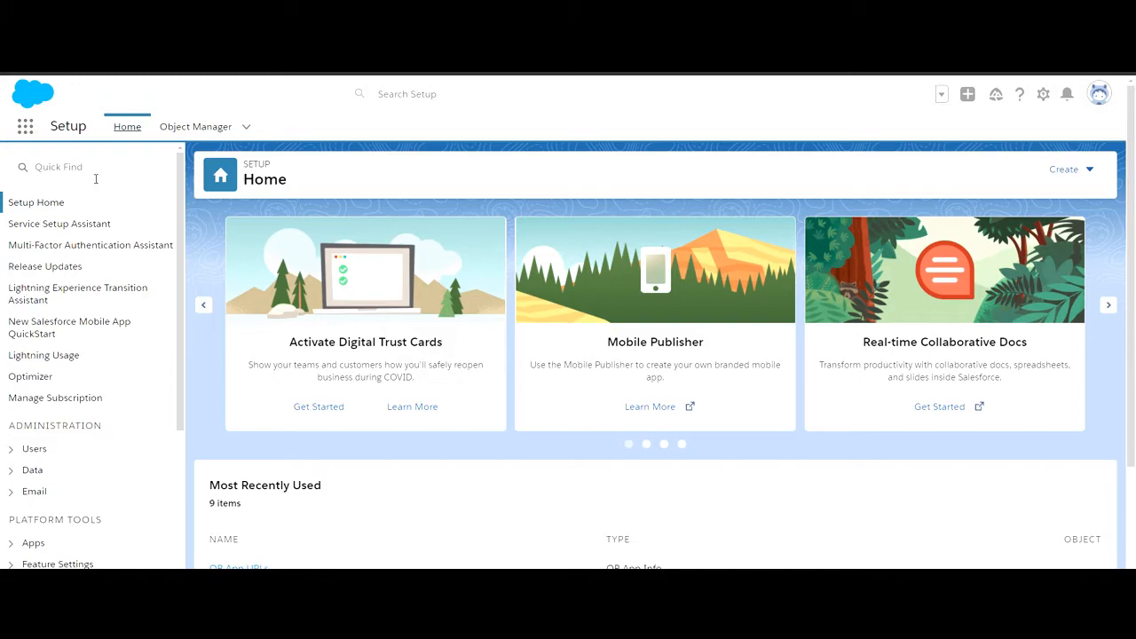
pyautogui.click(96, 178)
pyautogui.write('Cu')
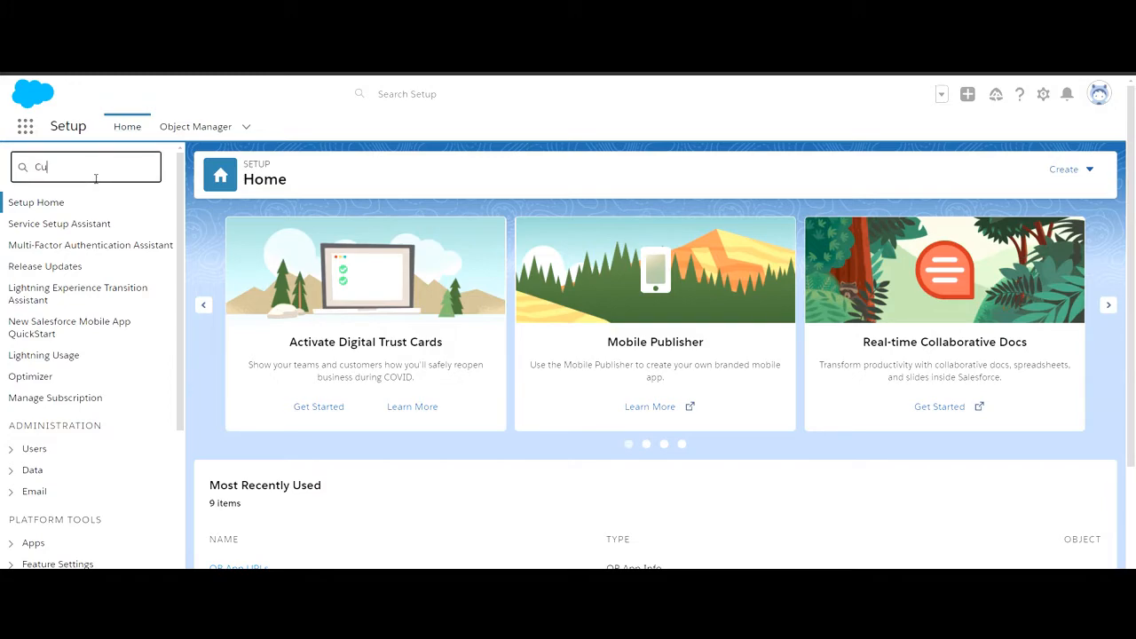
pyautogui.write('stom meta')
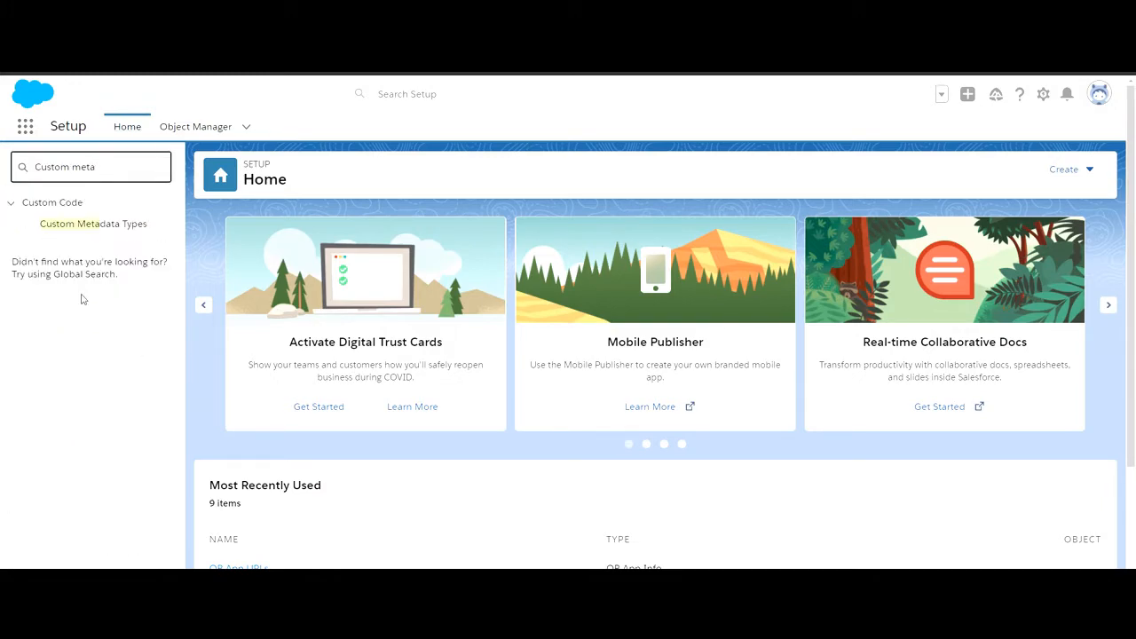
pyautogui.click(112, 229)
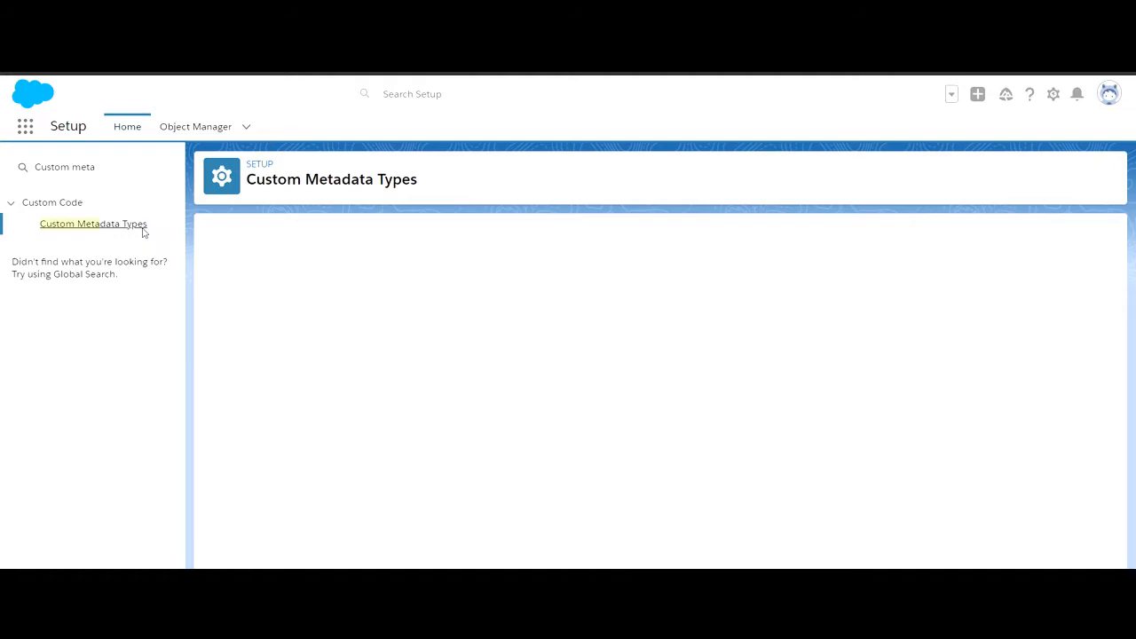
# - Edit the QB App URLs record of QB App Info, pasting the copied values into the Client ID and Client Secret fields
pyautogui.click(245, 376)
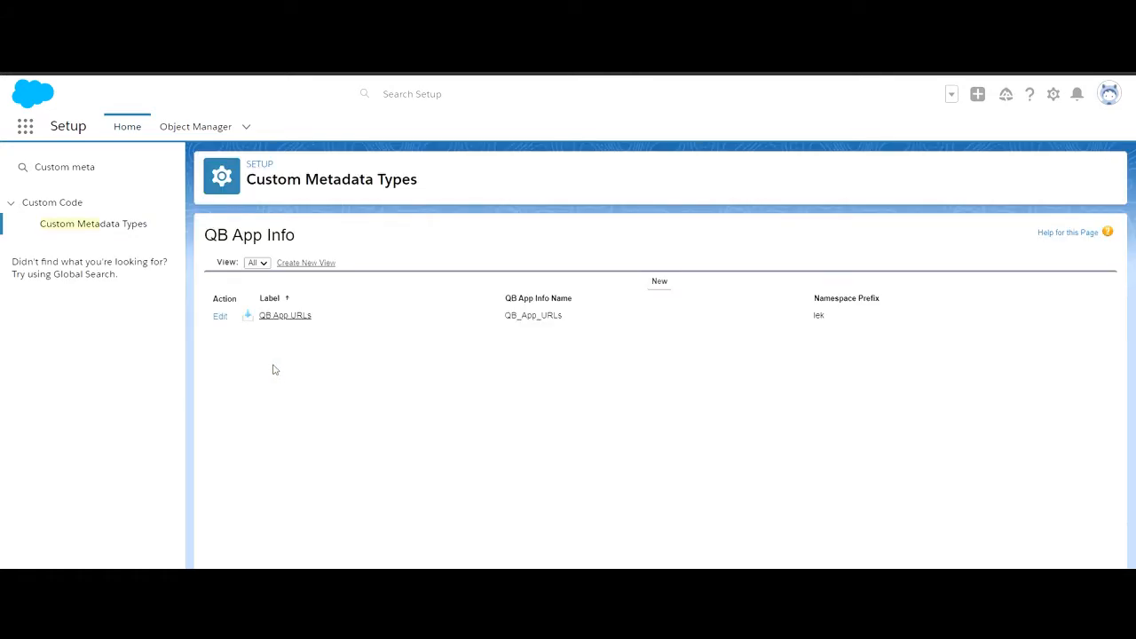
pyautogui.click(222, 317)
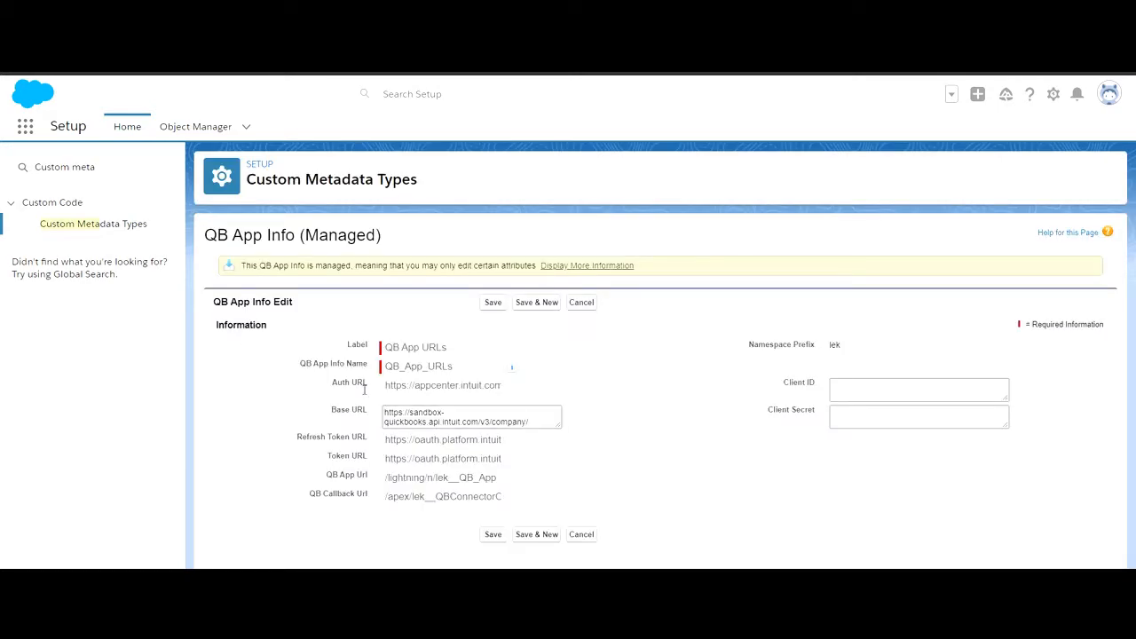
pyautogui.click(985, 395)
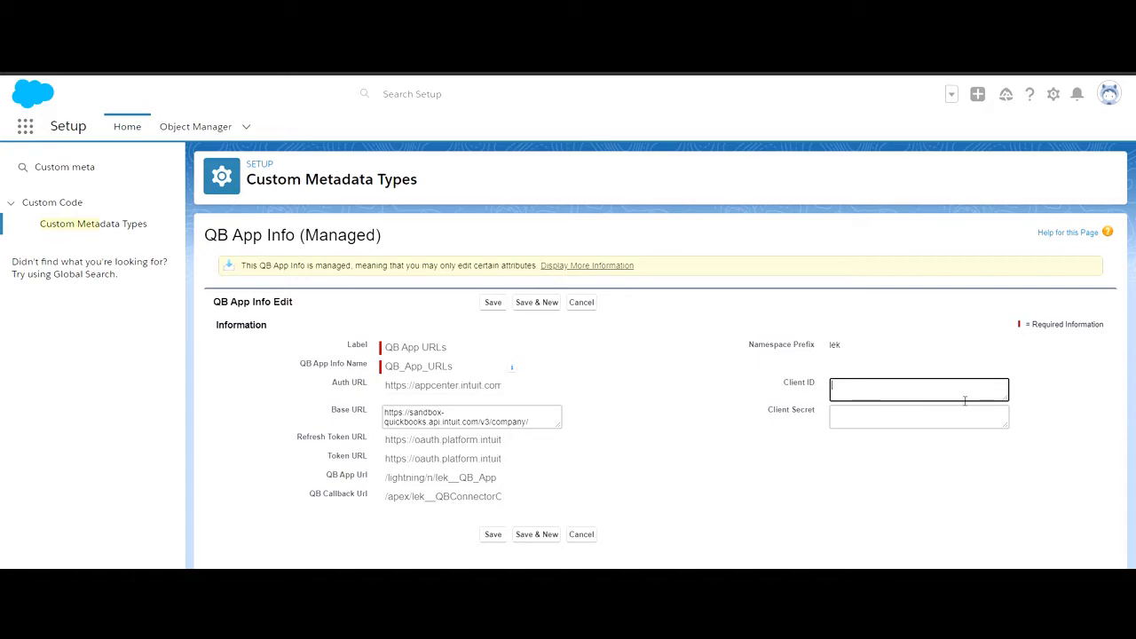
pyautogui.hotkey('ctrl', 'v')
pyautogui.hotkey('alt', 'Tab')
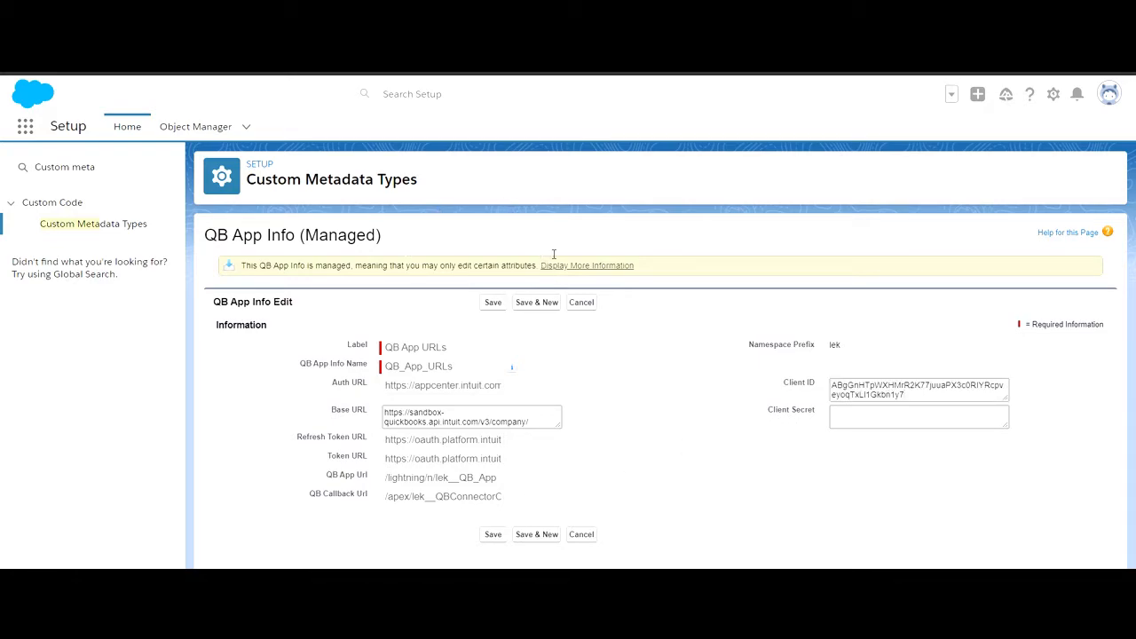
pyautogui.click(961, 419)
pyautogui.hotkey('ctrl', 'v')
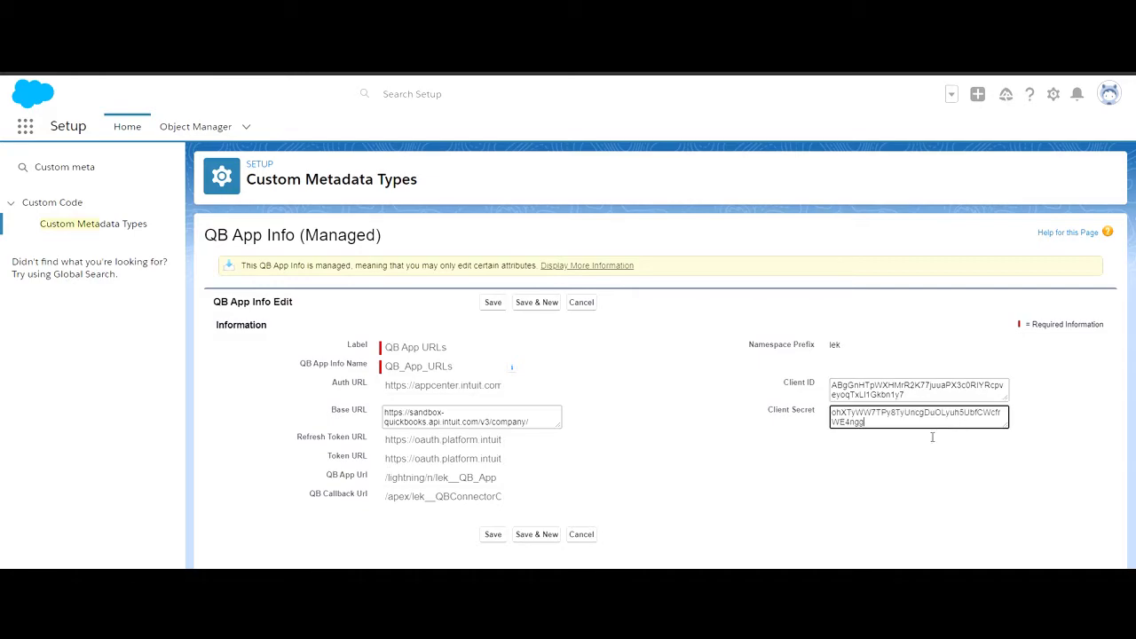
# - Save the QB App URLs record, open the QLekkerAdmin app and dismiss its account notification
pyautogui.click(493, 535)
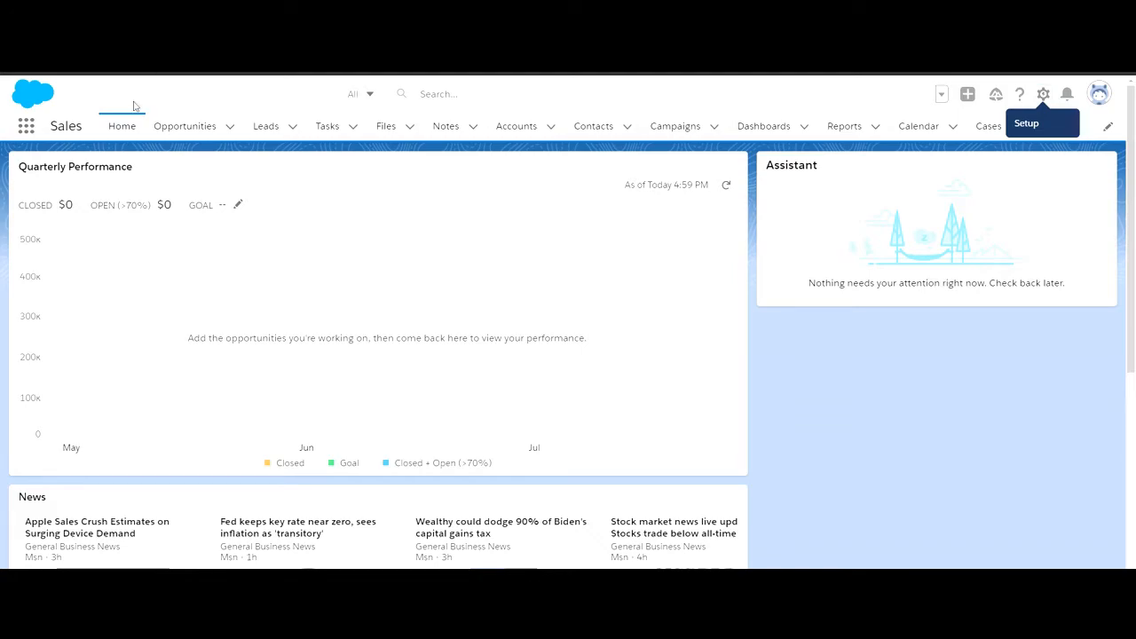
pyautogui.click(27, 128)
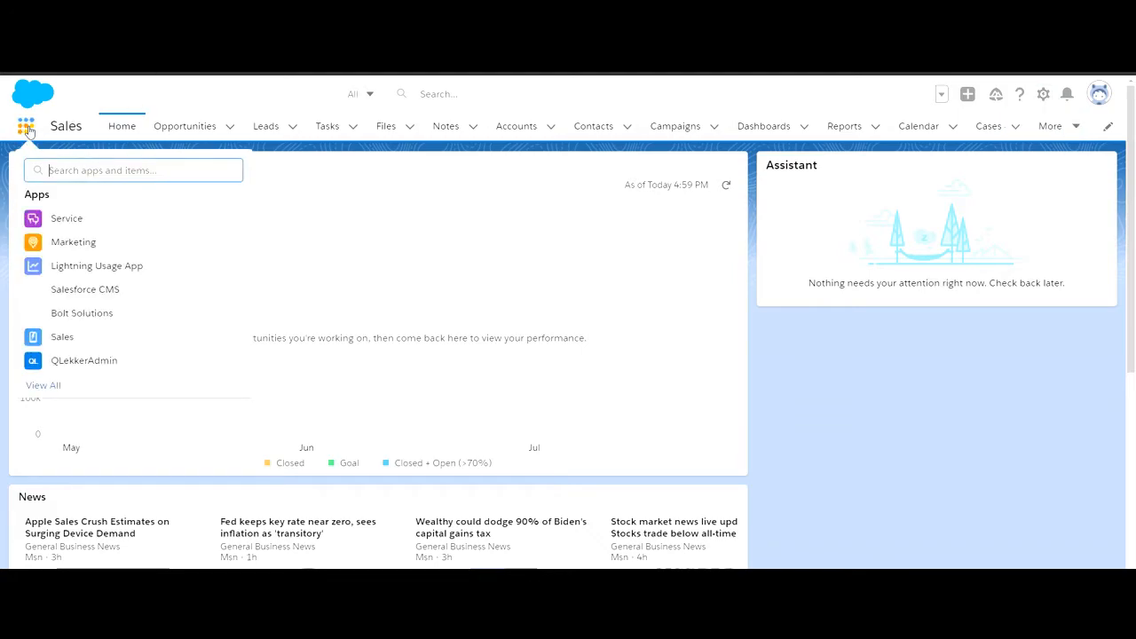
pyautogui.click(100, 362)
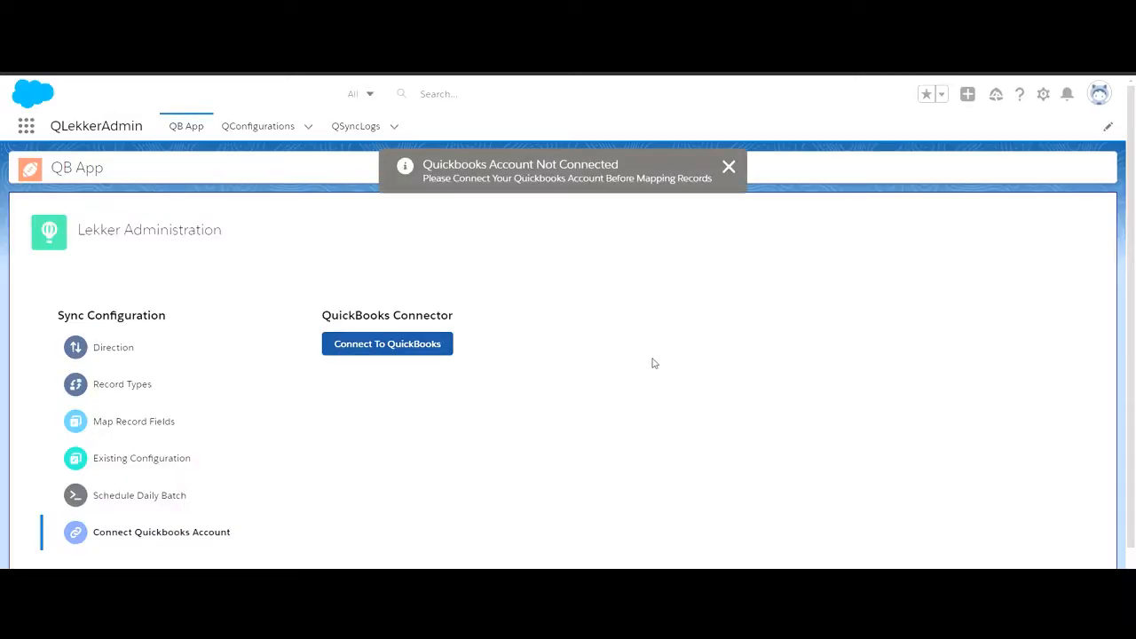
pyautogui.click(729, 167)
# - Connect the app to QuickBooks, choosing the company Sandbox Company_US_1 and authorizing New App
pyautogui.click(404, 350)
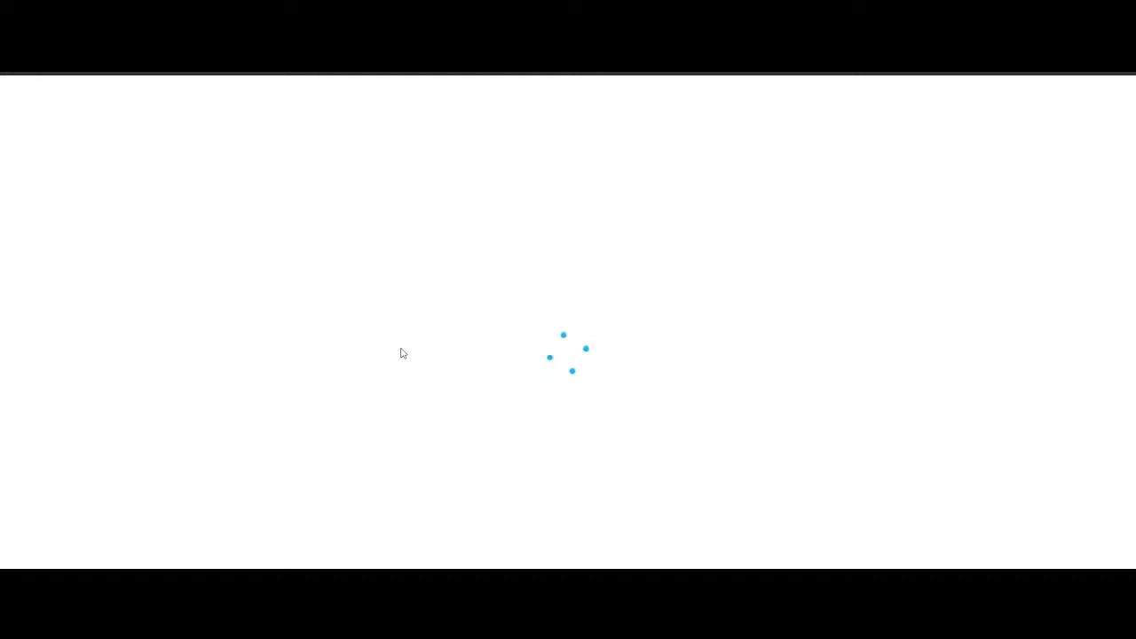
pyautogui.click(521, 258)
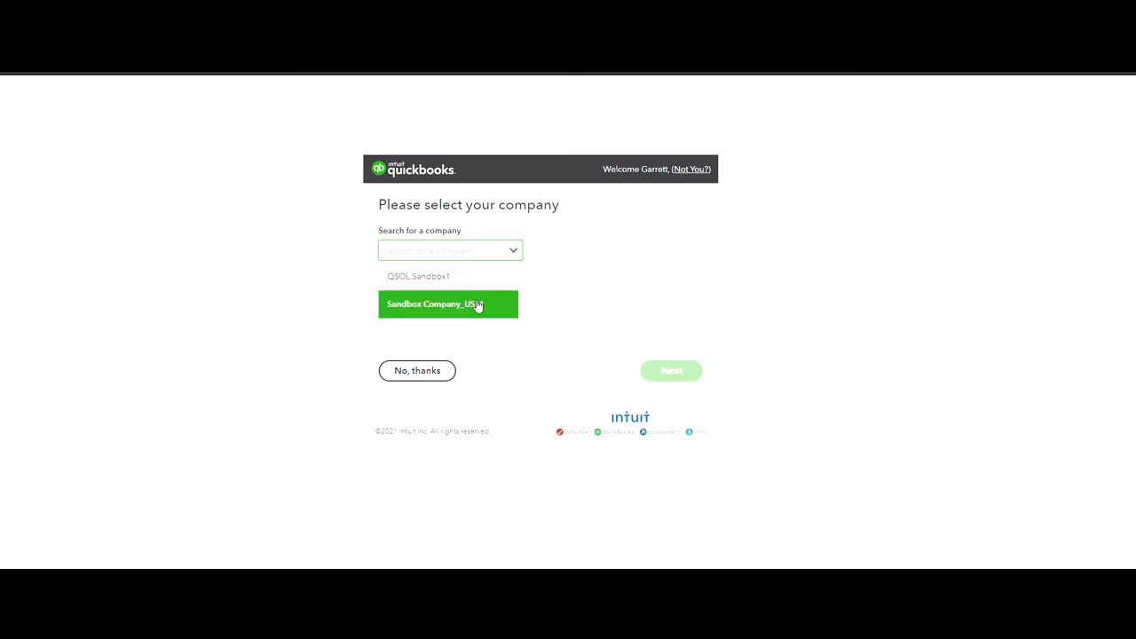
pyautogui.click(477, 304)
pyautogui.click(670, 383)
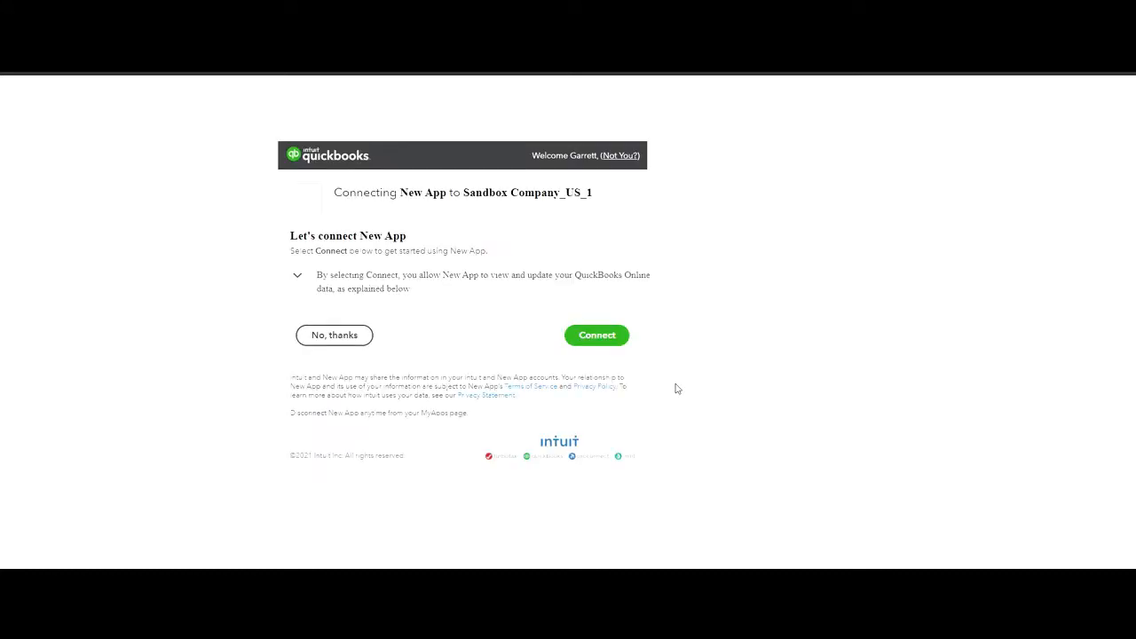
pyautogui.click(619, 343)
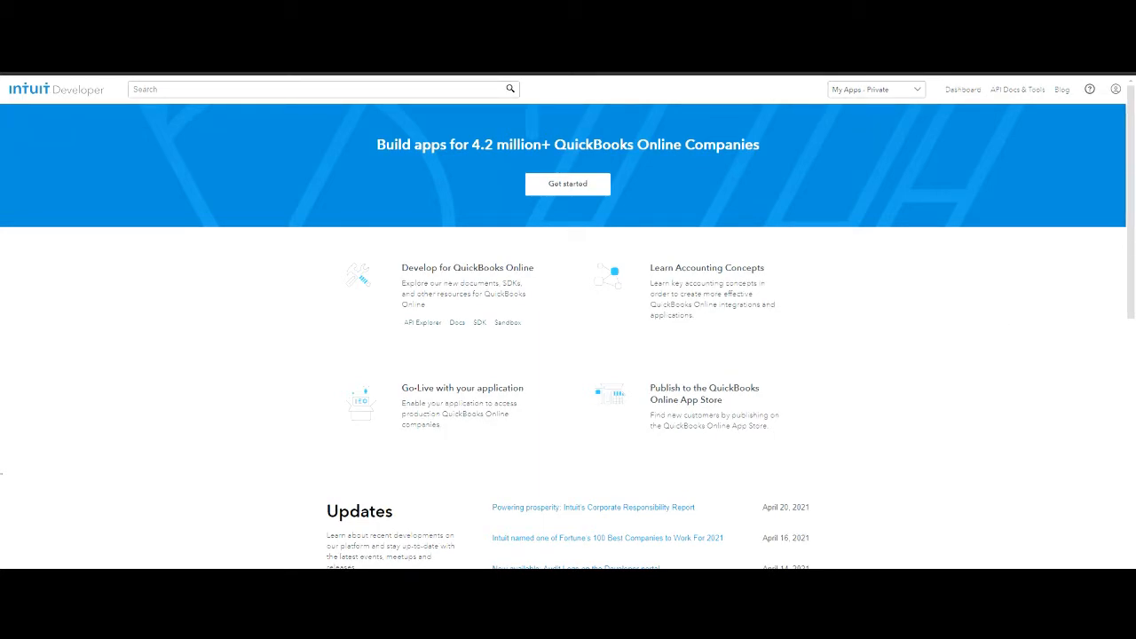
# - Switch to Intuit Developer and open New App's production settings from the production keys requirements
pyautogui.click(964, 89)
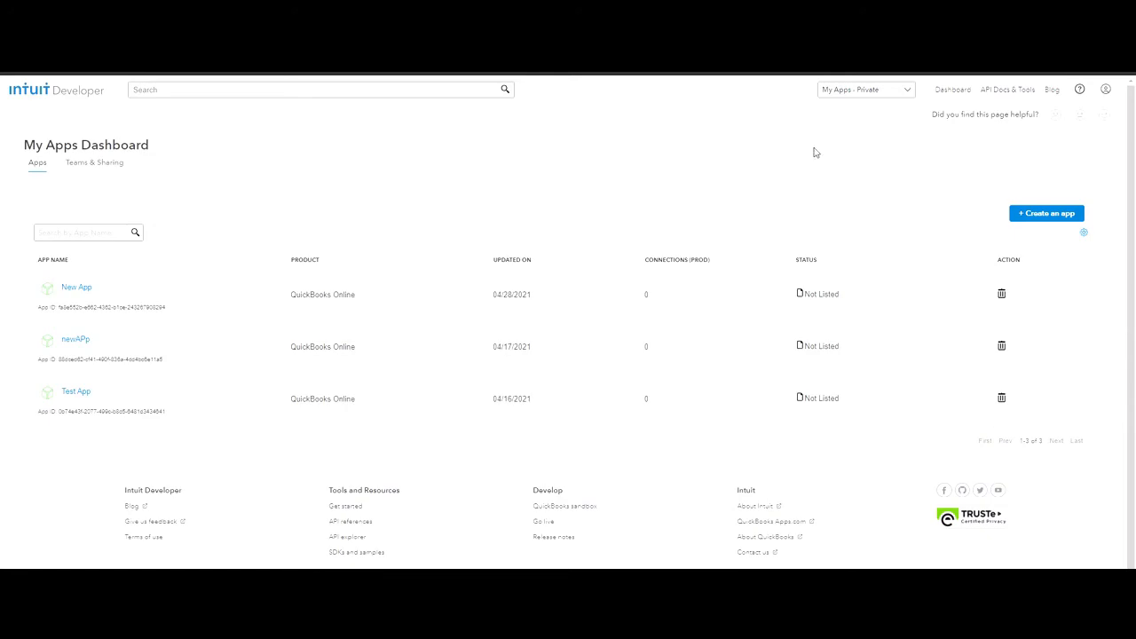
pyautogui.click(86, 293)
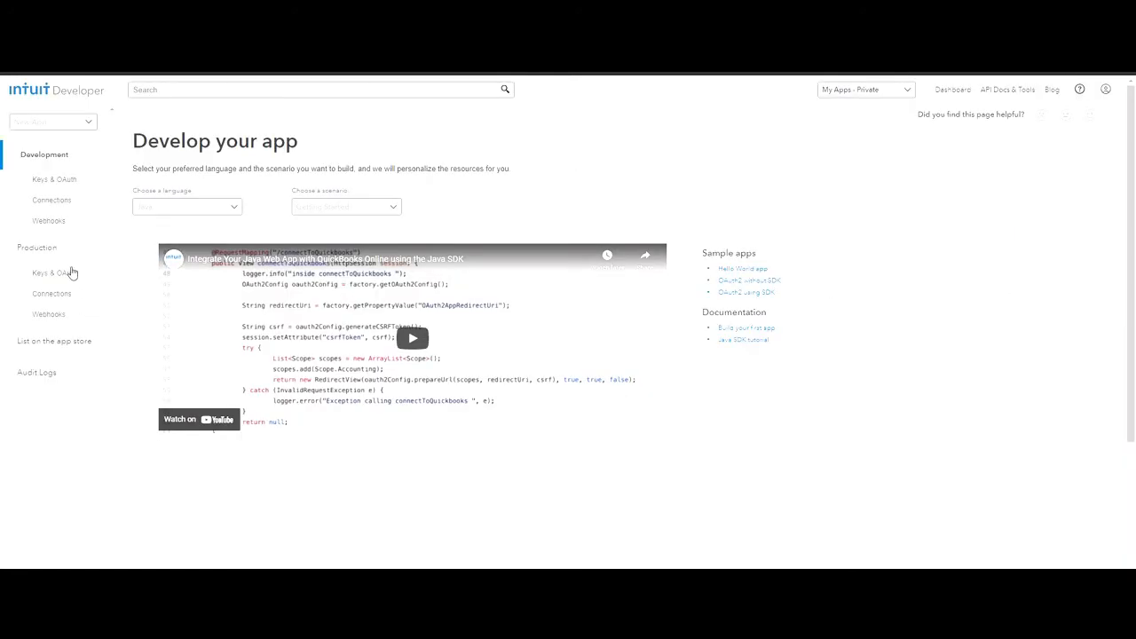
pyautogui.click(71, 277)
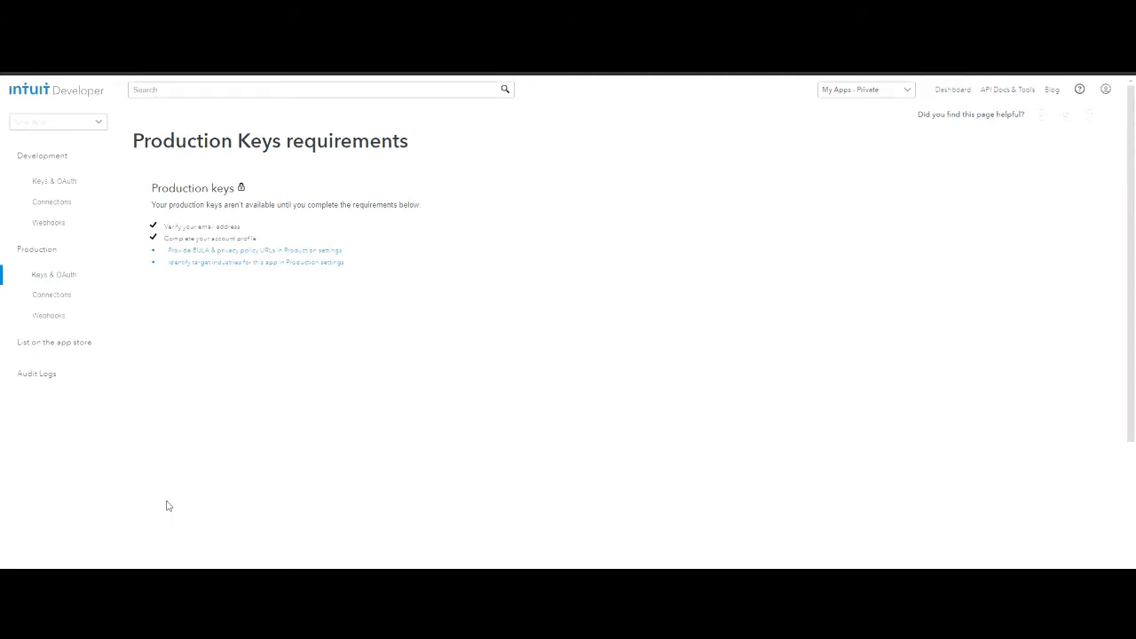
pyautogui.click(271, 251)
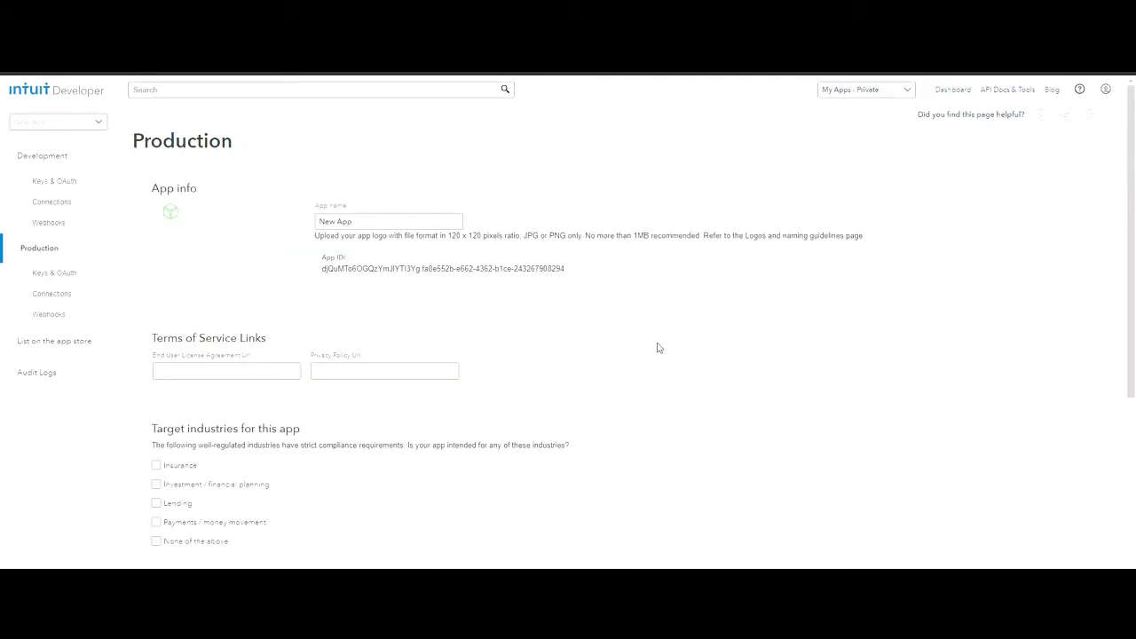
pyautogui.click(244, 372)
pyautogui.write('https://qsolinc.com/eula.html')
pyautogui.hotkey('alt', 'Tab')
pyautogui.click(447, 373)
pyautogui.write('https://qsolinc.com/pp.html')
pyautogui.click(531, 380)
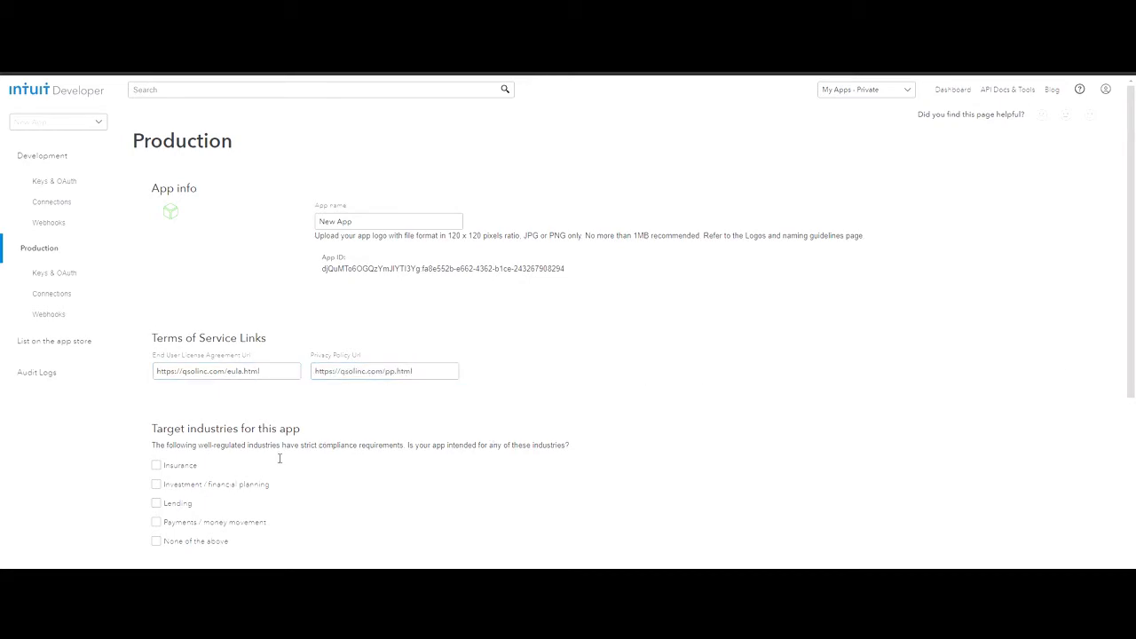
# - Set the app's target industries to None of the above and save the production settings
pyautogui.click(158, 542)
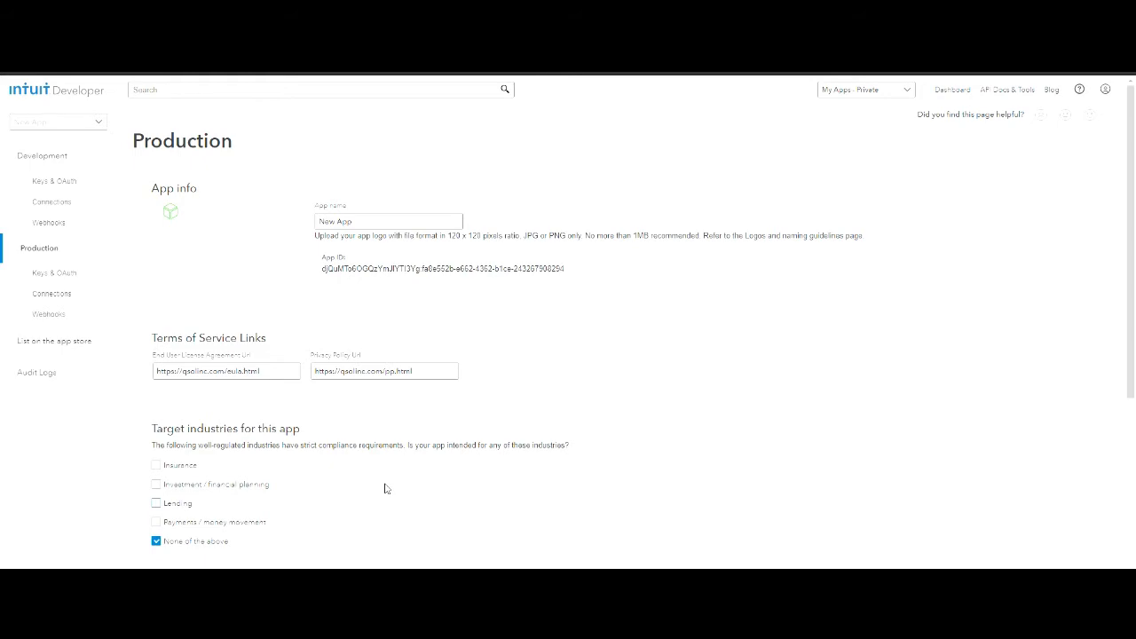
pyautogui.scroll(-2, 385, 488)
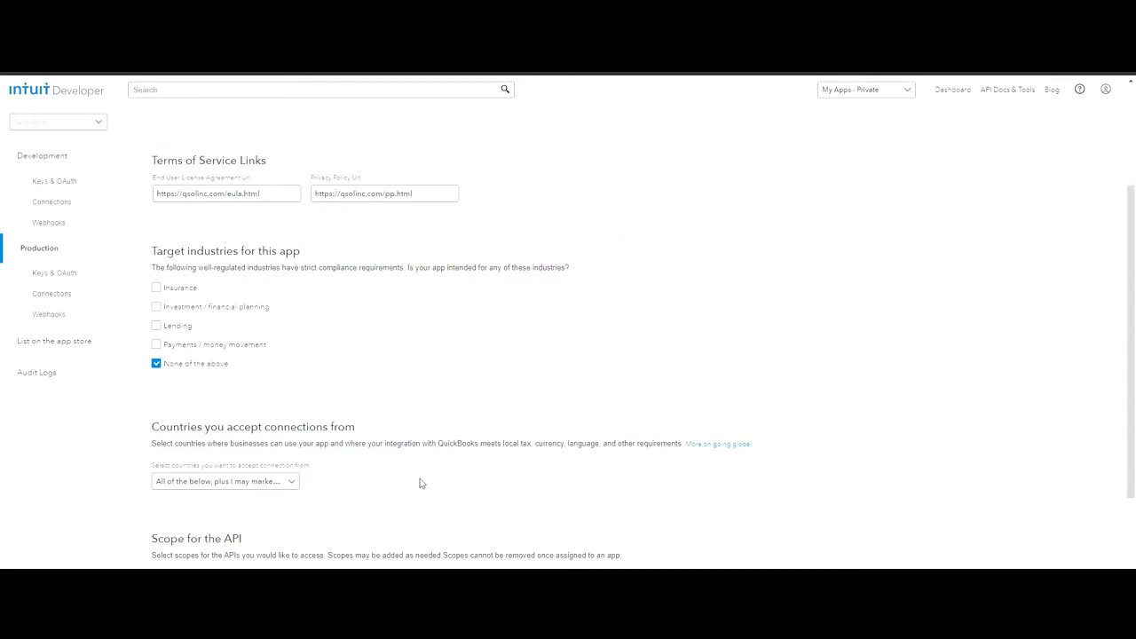
pyautogui.scroll(-2, 432, 485)
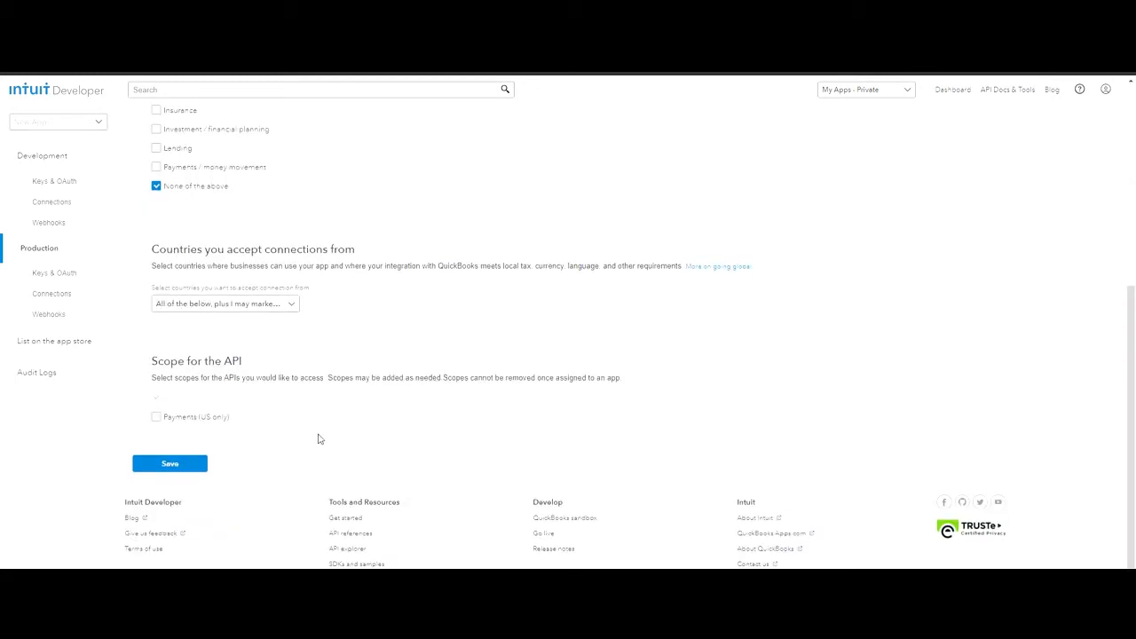
pyautogui.click(194, 468)
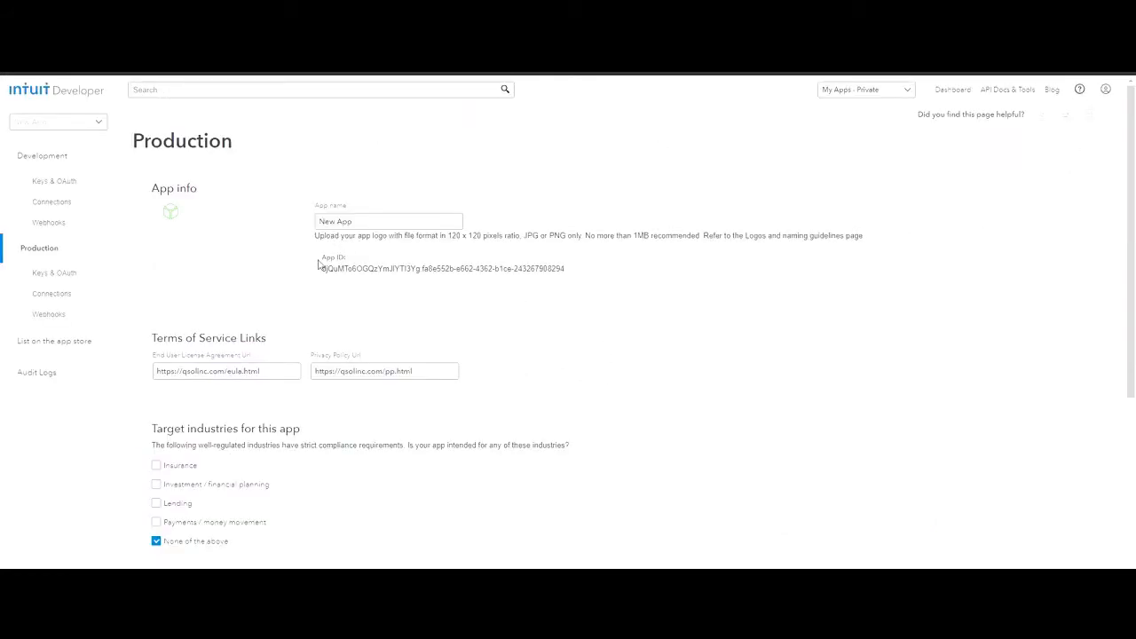
pyautogui.click(82, 275)
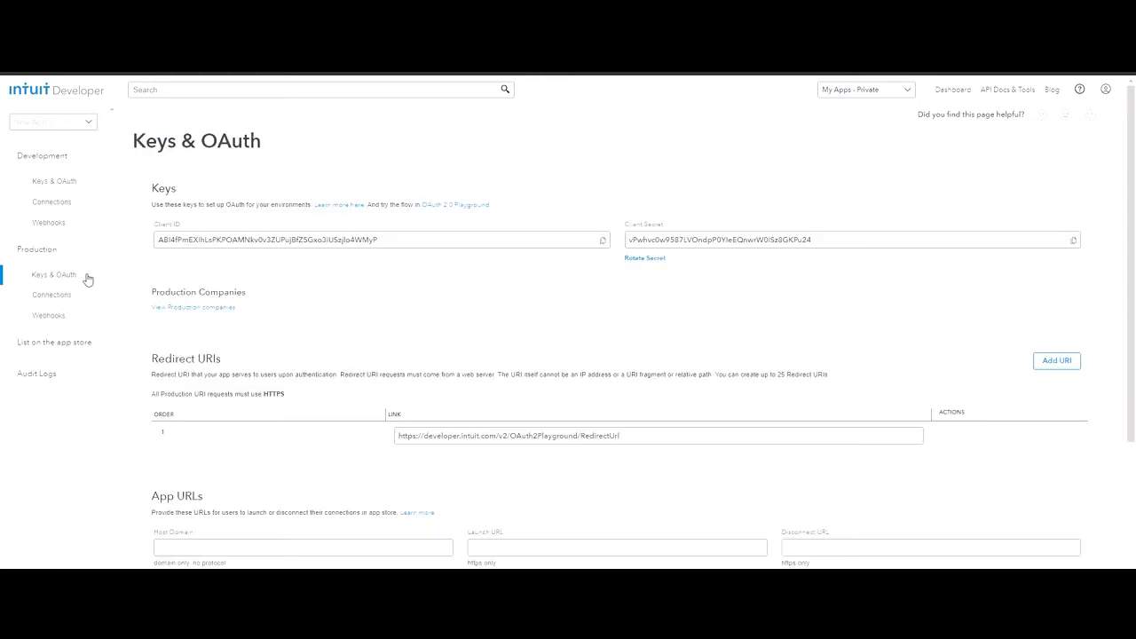
pyautogui.click(1054, 357)
pyautogui.click(850, 463)
pyautogui.write('https://lekkerent.lightning.force.com/apex/lek__QBConnectorOAuth2Redirect')
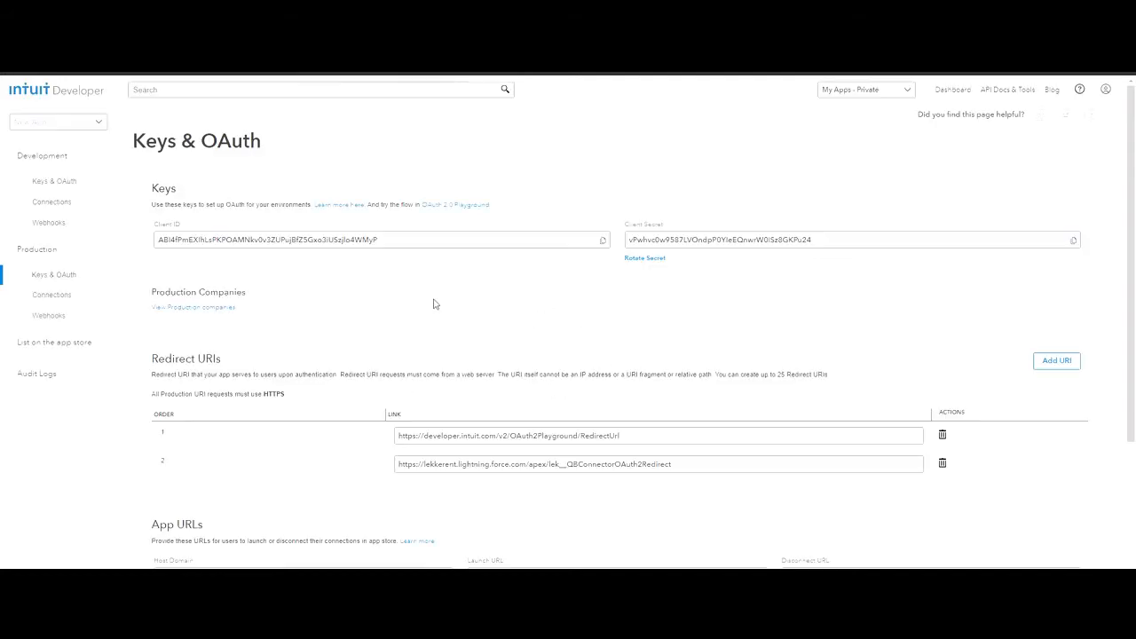
pyautogui.click(608, 242)
pyautogui.click(1076, 244)
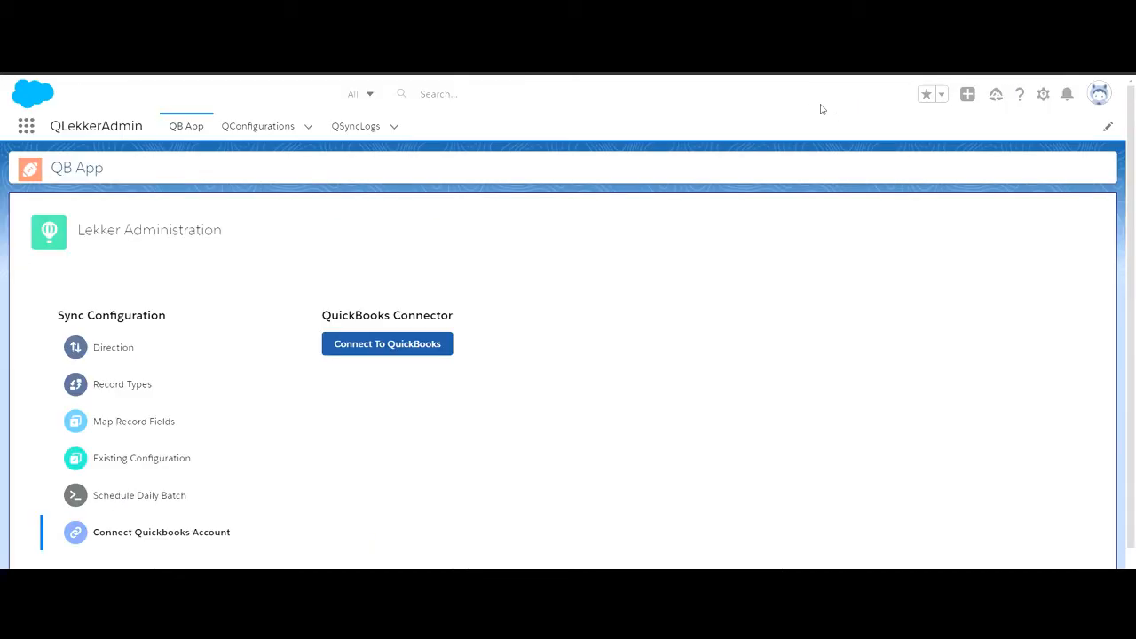
# - Switch back to Salesforce and find Custom Metadata Types in Setup by searching for custom metadata
pyautogui.click(1043, 94)
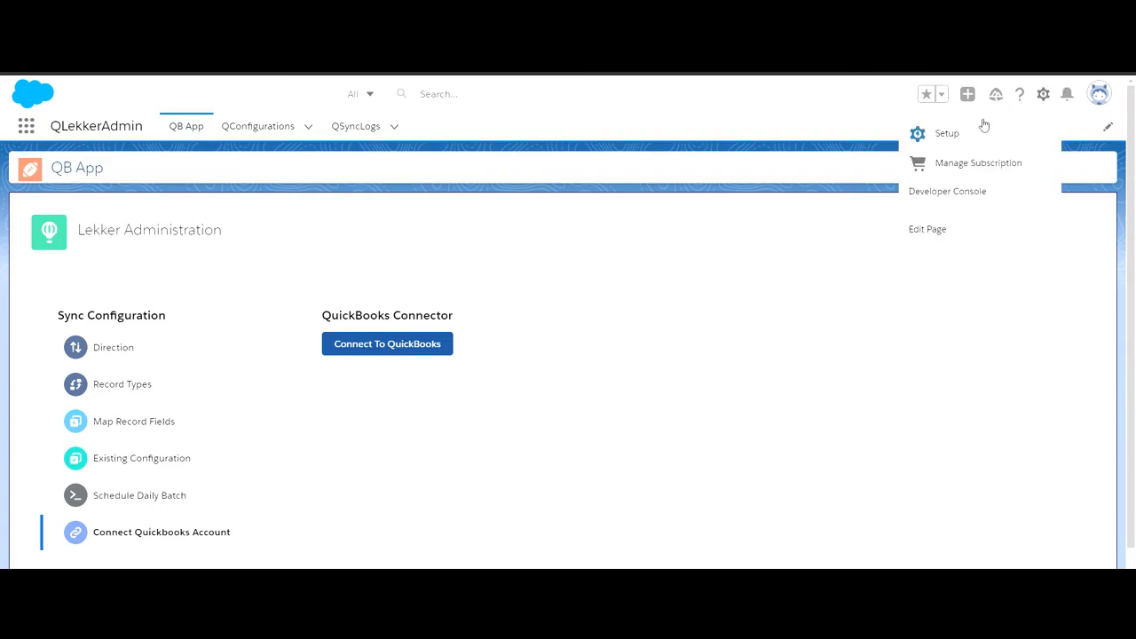
pyautogui.click(969, 134)
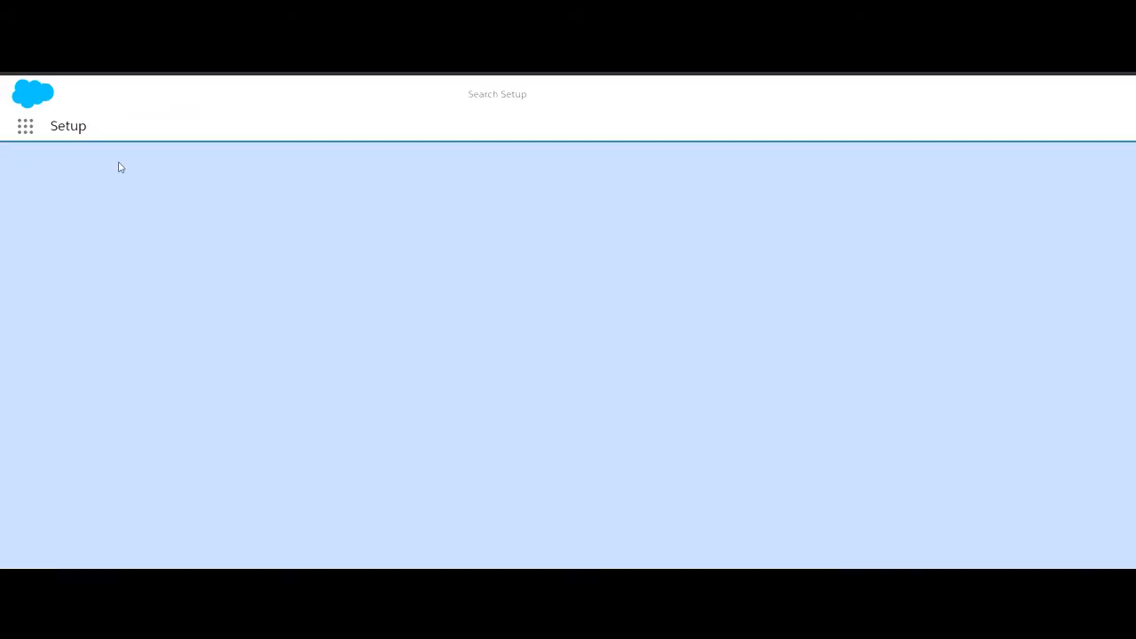
pyautogui.click(114, 168)
pyautogui.write('c')
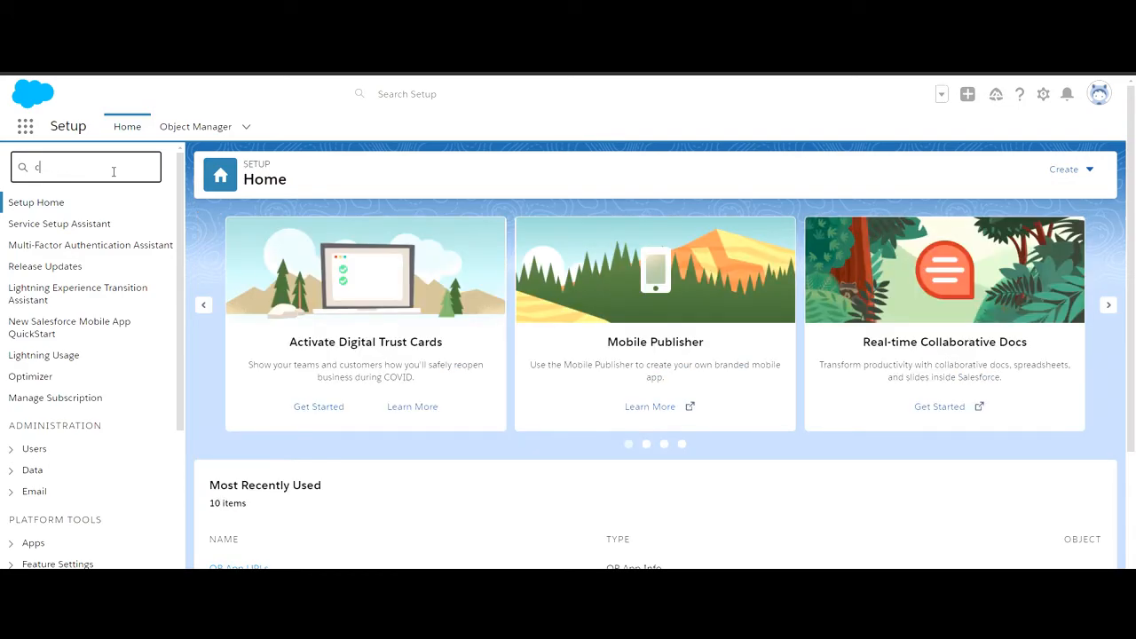
pyautogui.write('ustom metadata')
pyautogui.click(139, 226)
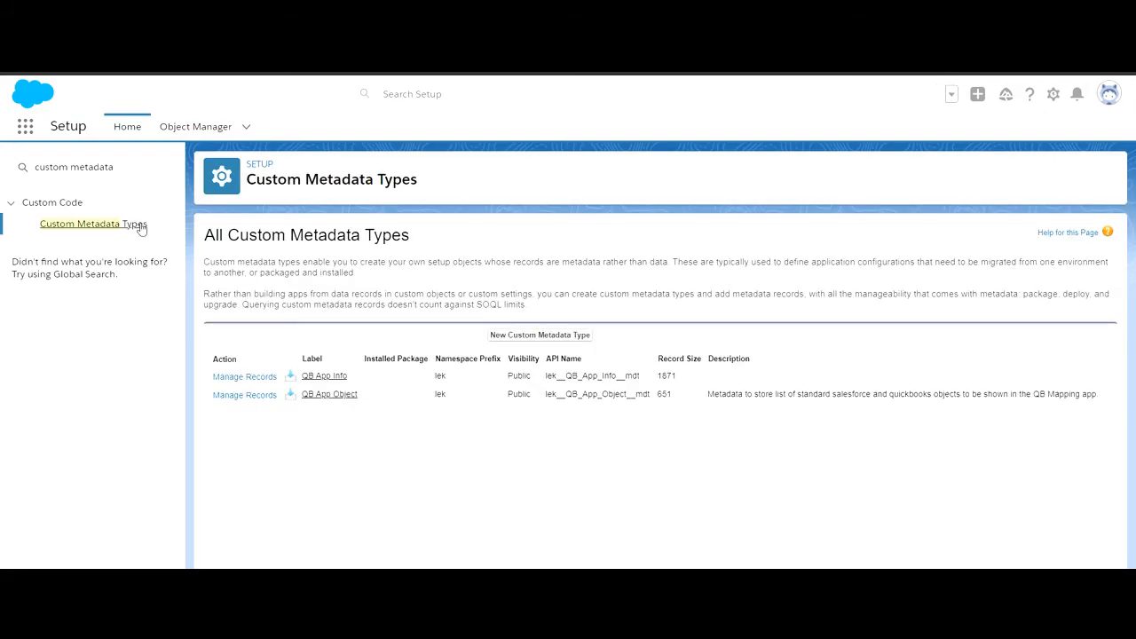
# - Open the QB App URLs record of QB App Info for editing and paste the production credentials into the Client ID and Client Secret fields
pyautogui.click(269, 377)
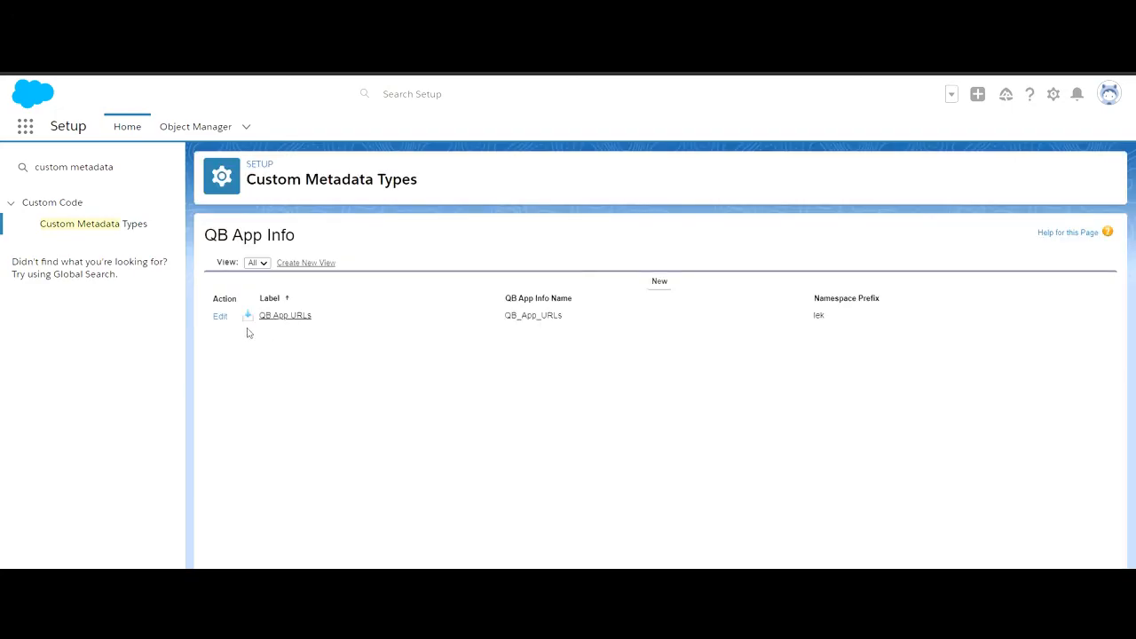
pyautogui.click(221, 319)
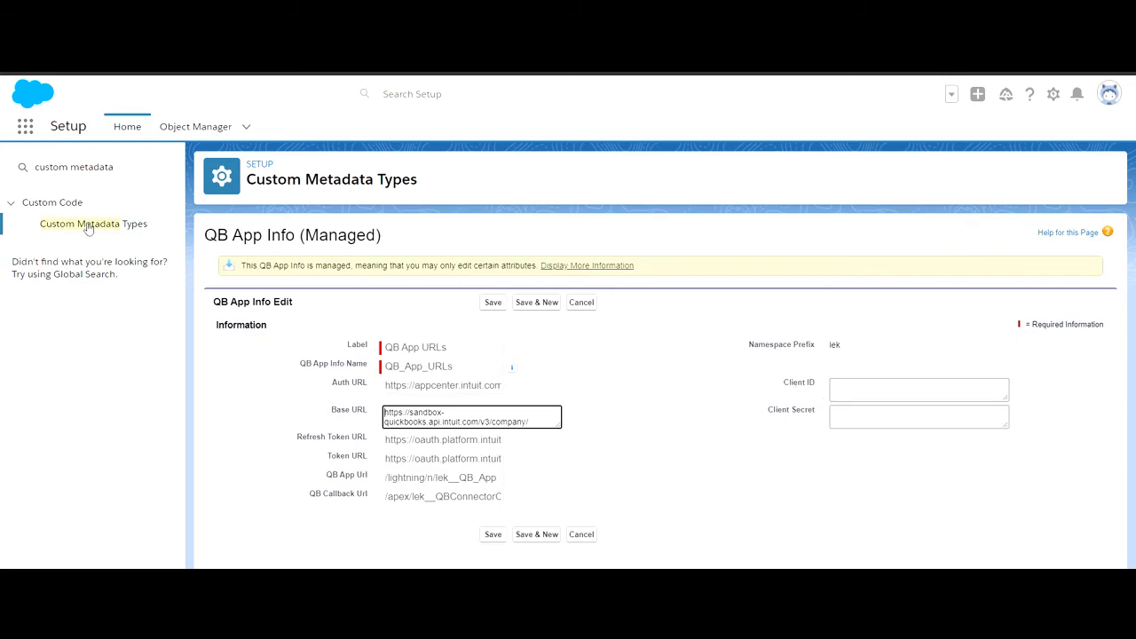
pyautogui.click(832, 383)
pyautogui.hotkey('ctrl', 'v')
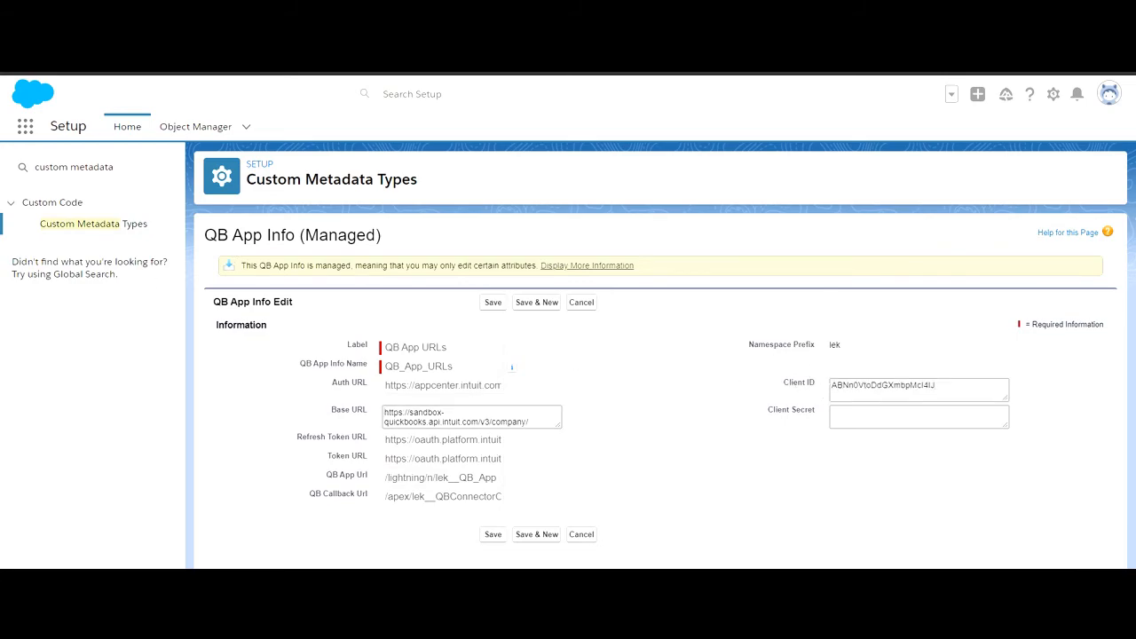
pyautogui.click(868, 416)
pyautogui.hotkey('ctrl', 'v')
pyautogui.click(640, 395)
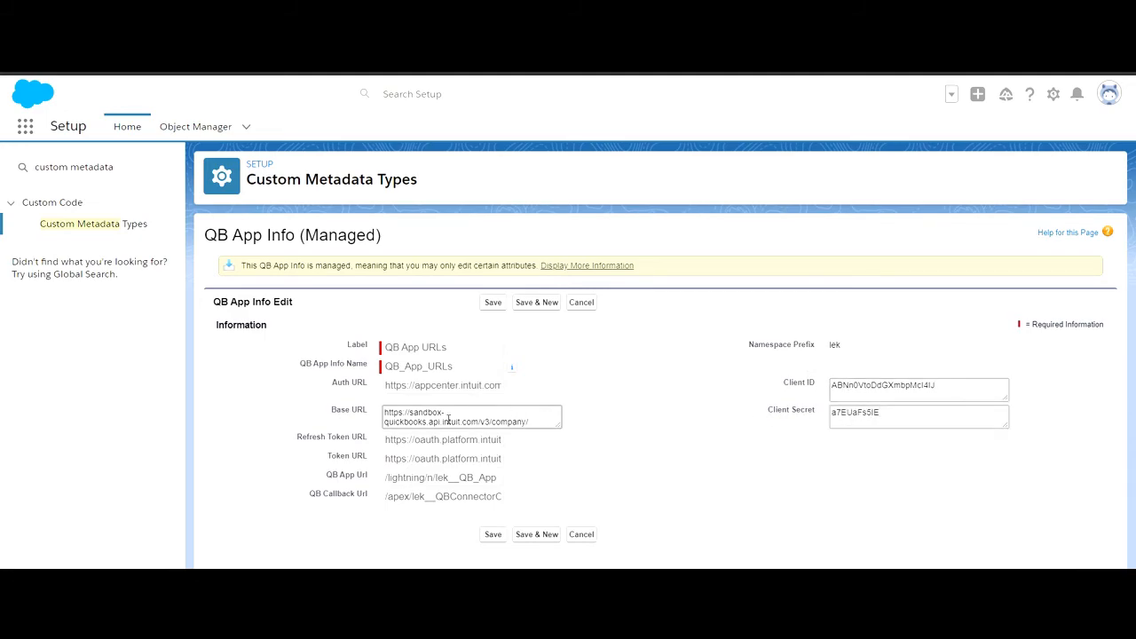
pyautogui.click(389, 429)
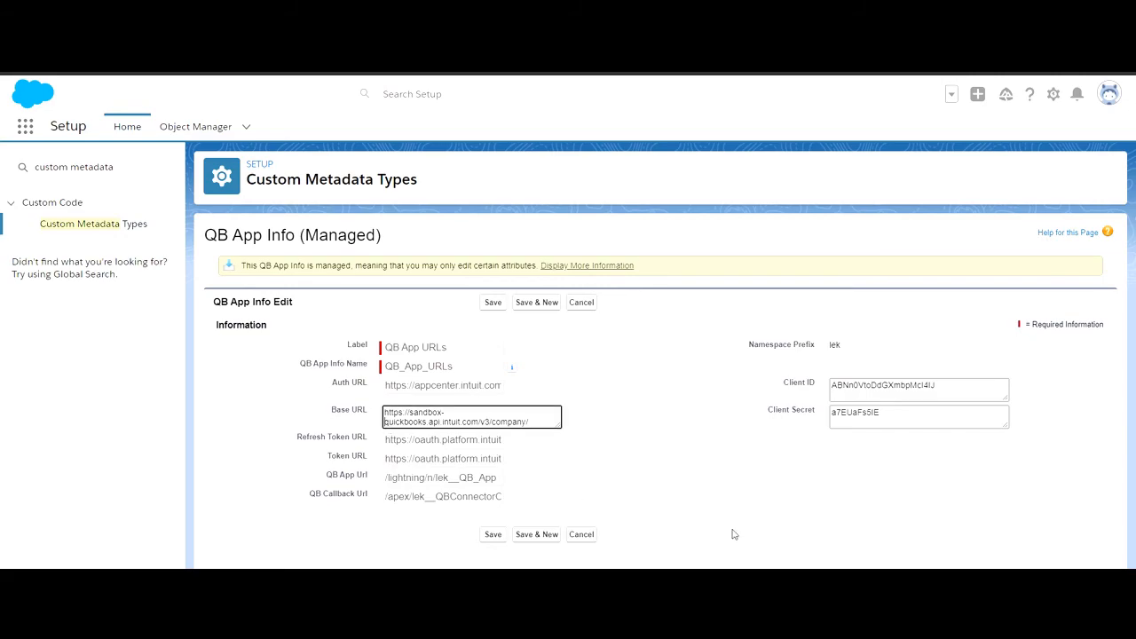
pyautogui.press('BackSpace')
pyautogui.press('BackSpace')
pyautogui.press('BackSpace')
pyautogui.press('BackSpace')
pyautogui.press('BackSpace')
pyautogui.press('BackSpace')
pyautogui.press('BackSpace')
pyautogui.press('BackSpace')
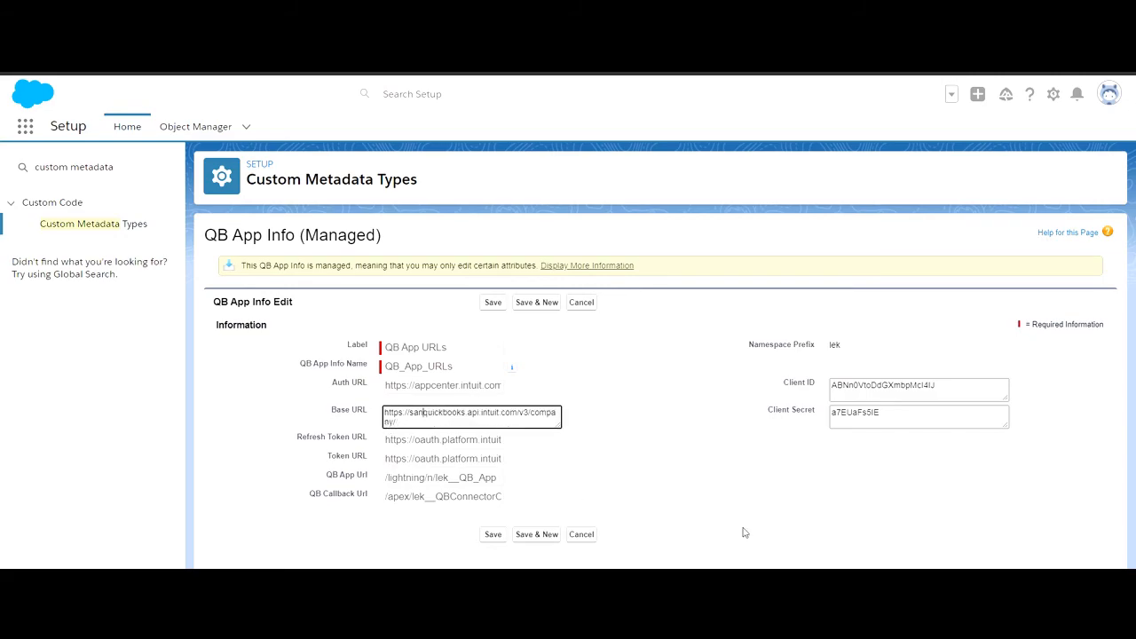
pyautogui.click(711, 472)
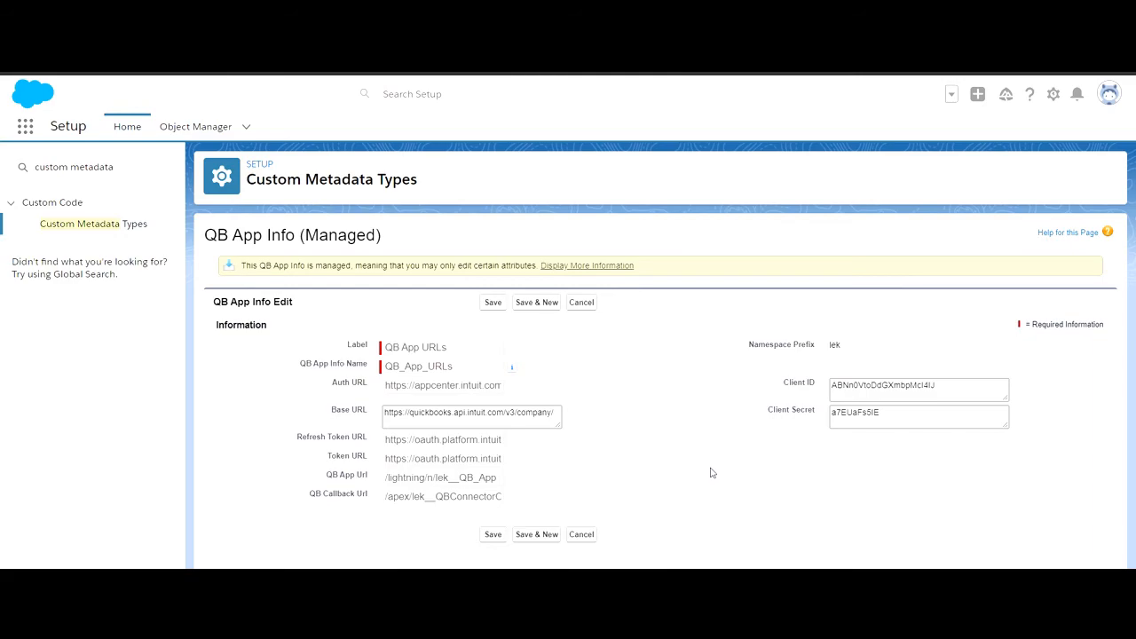
pyautogui.click(496, 303)
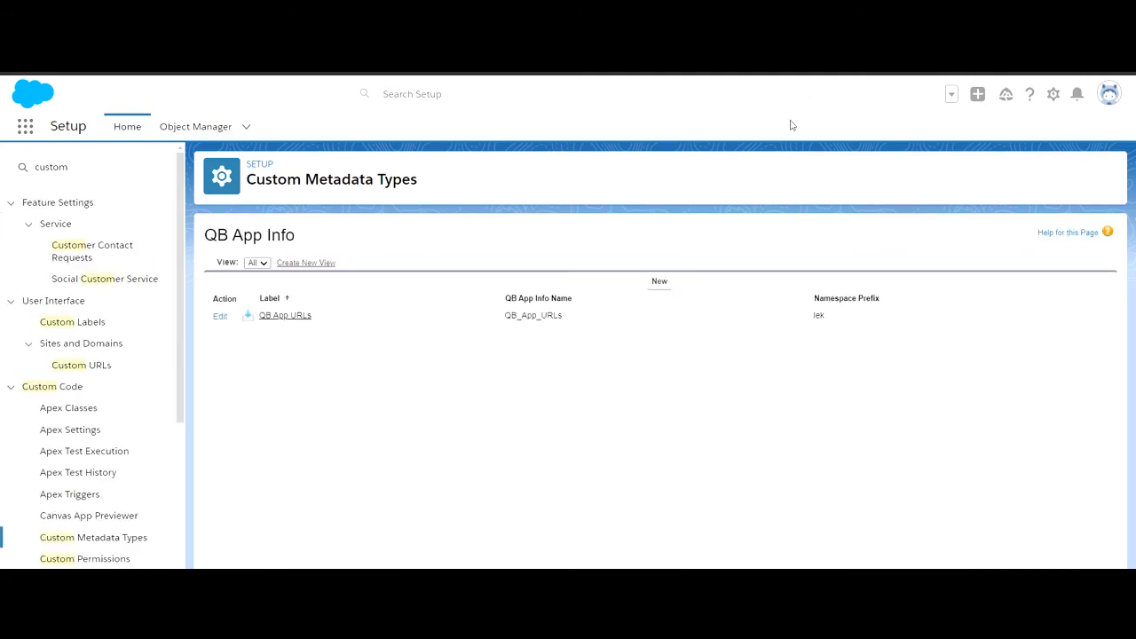
# - Search Setup for remote site and open the Remote Site Settings page
pyautogui.click(114, 174)
pyautogui.hotkey('ctrl', 'a')
pyautogui.write('remote site')
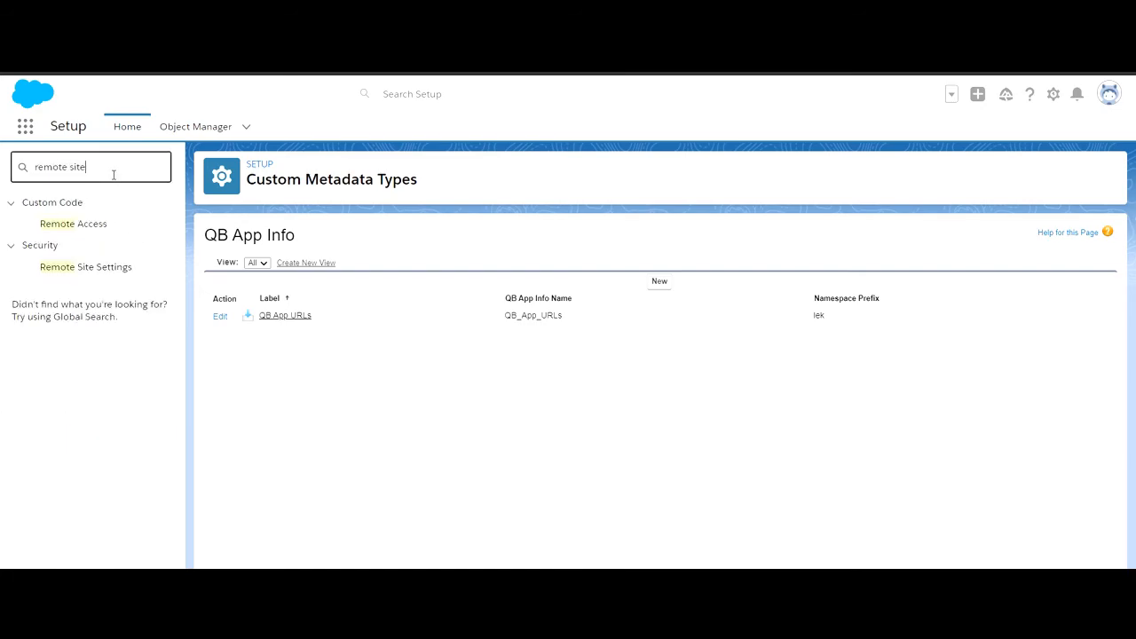
pyautogui.click(124, 227)
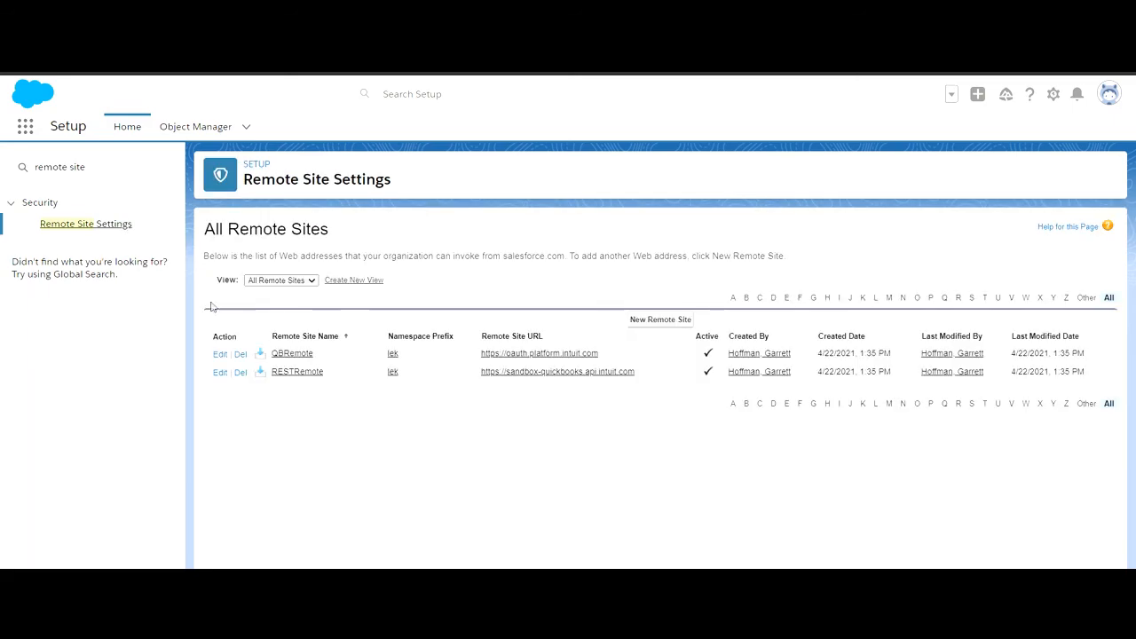
pyautogui.click(220, 373)
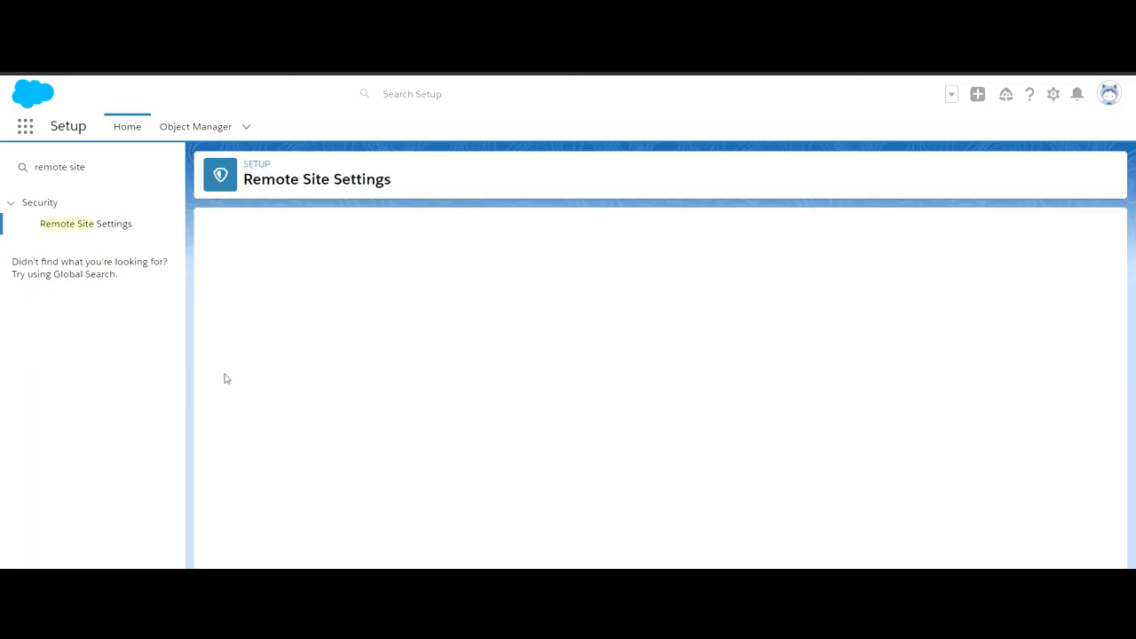
pyautogui.click(459, 377)
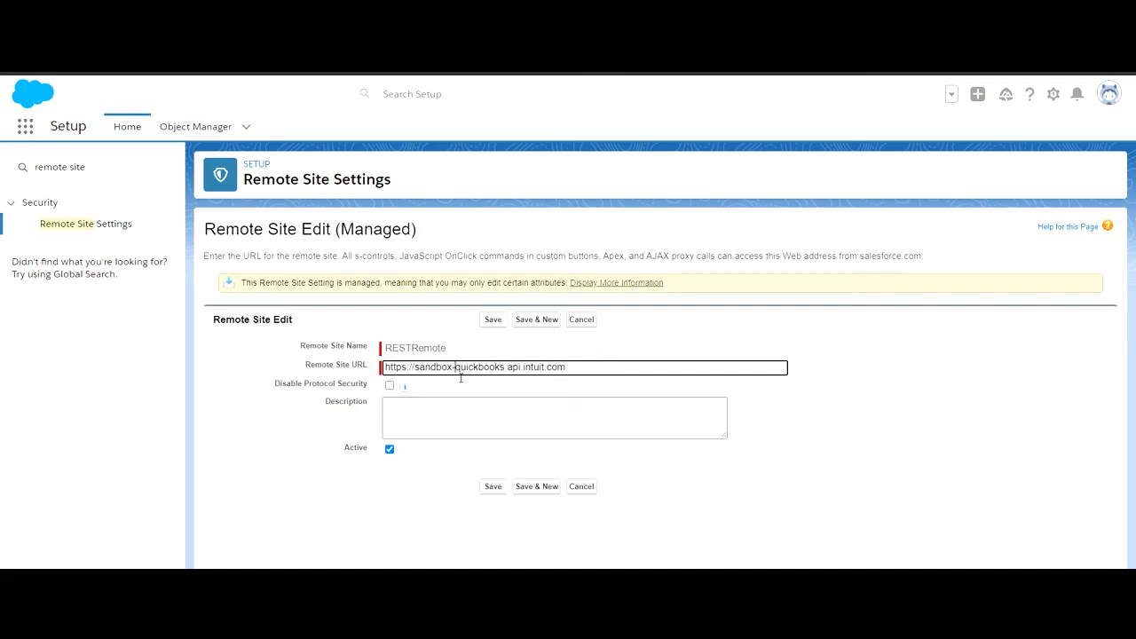
pyautogui.moveTo(415, 376); pyautogui.dragTo(451, 378)
pyautogui.press('BackSpace')
pyautogui.click(495, 321)
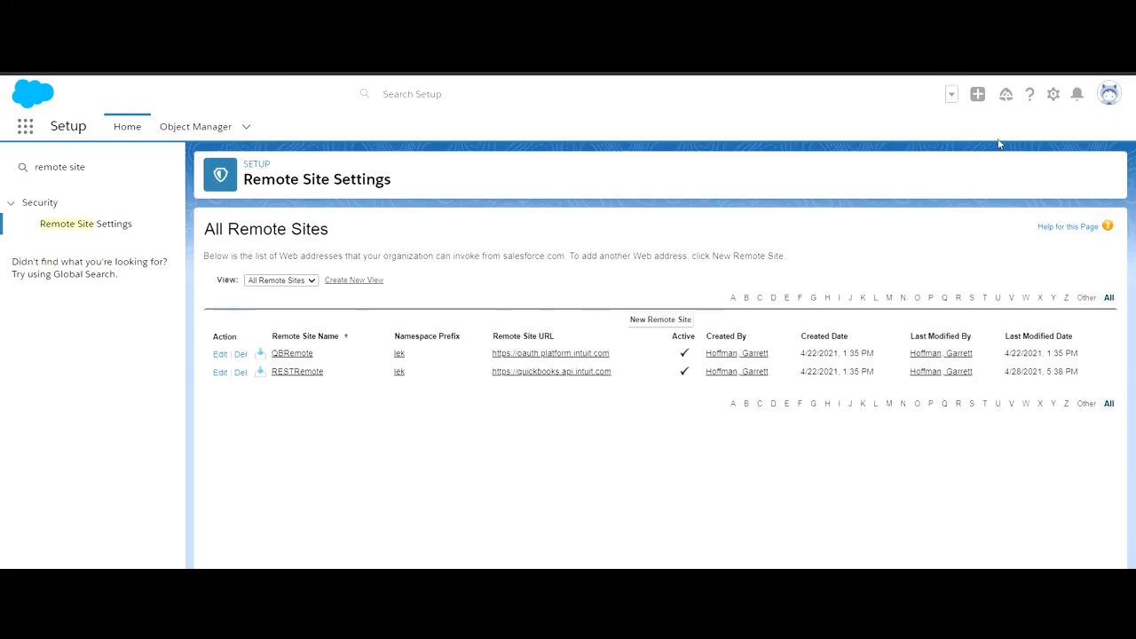